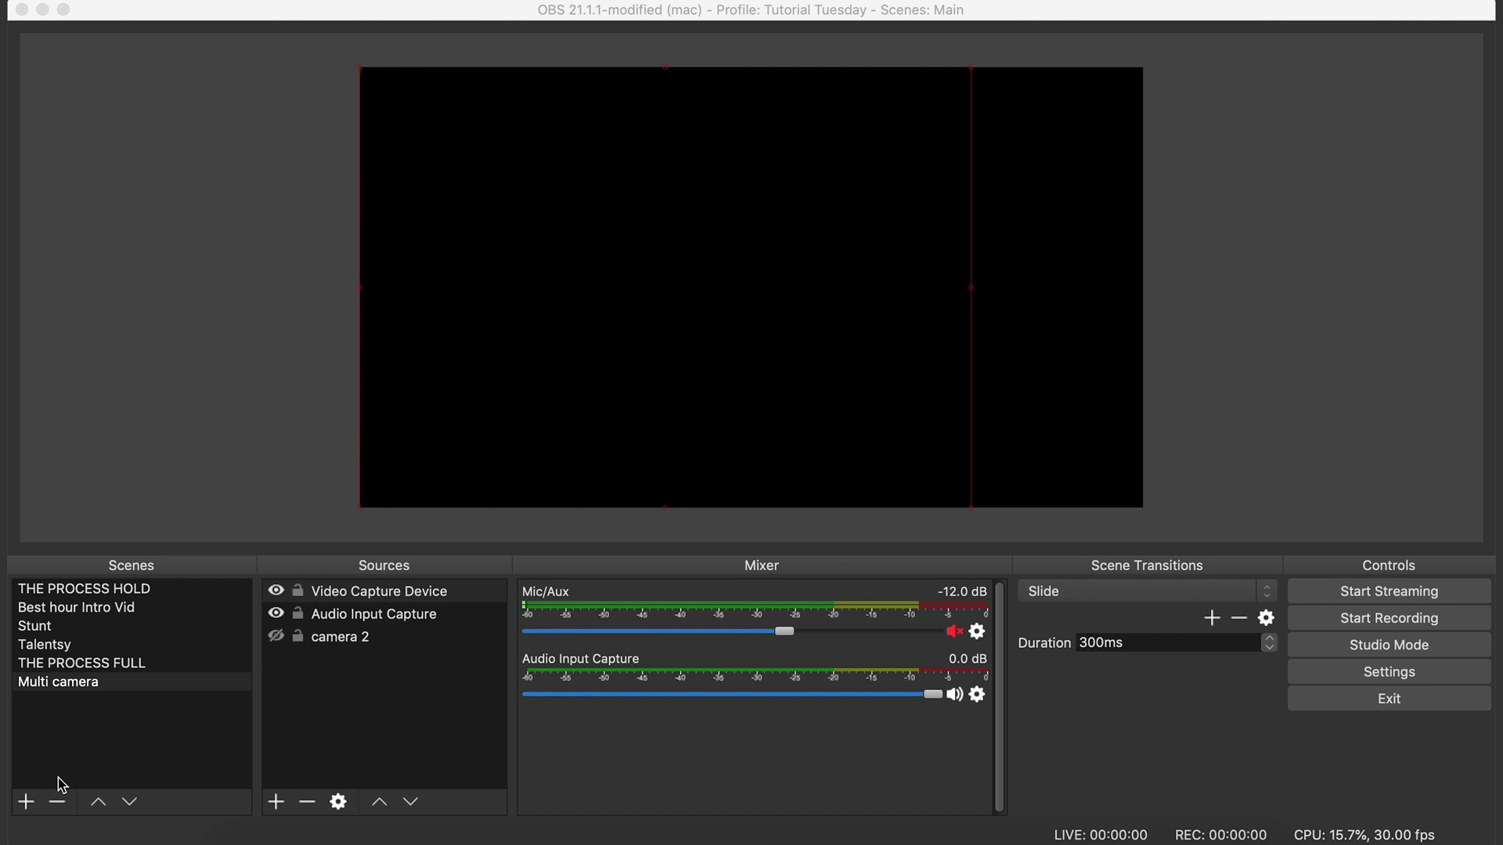
Step: Create a new scene named "green screen"
left_click(26, 802)
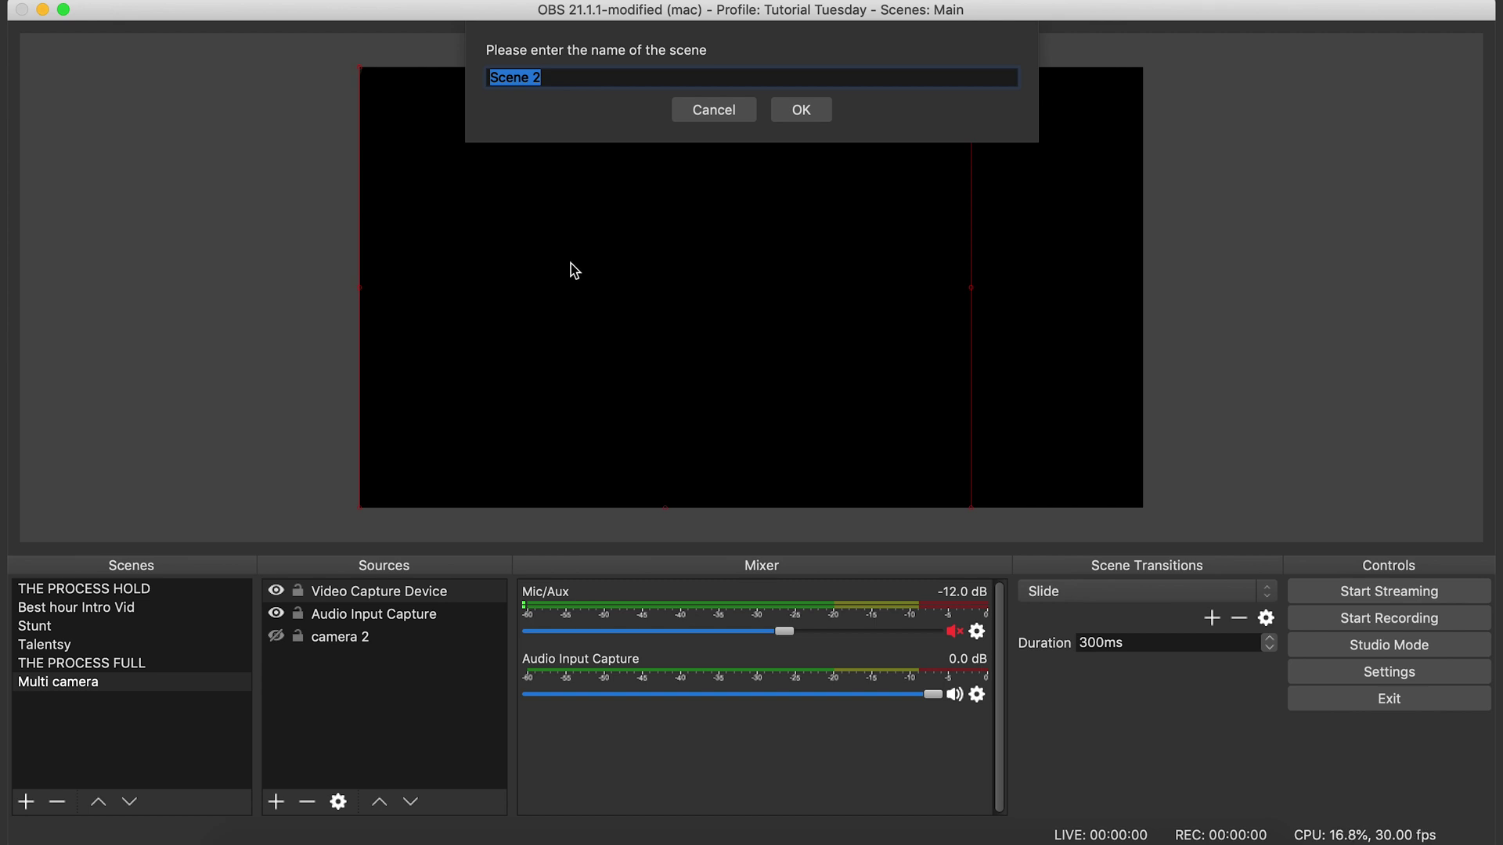
type("gree")
type("n")
key("BackSpace")
type("n screen")
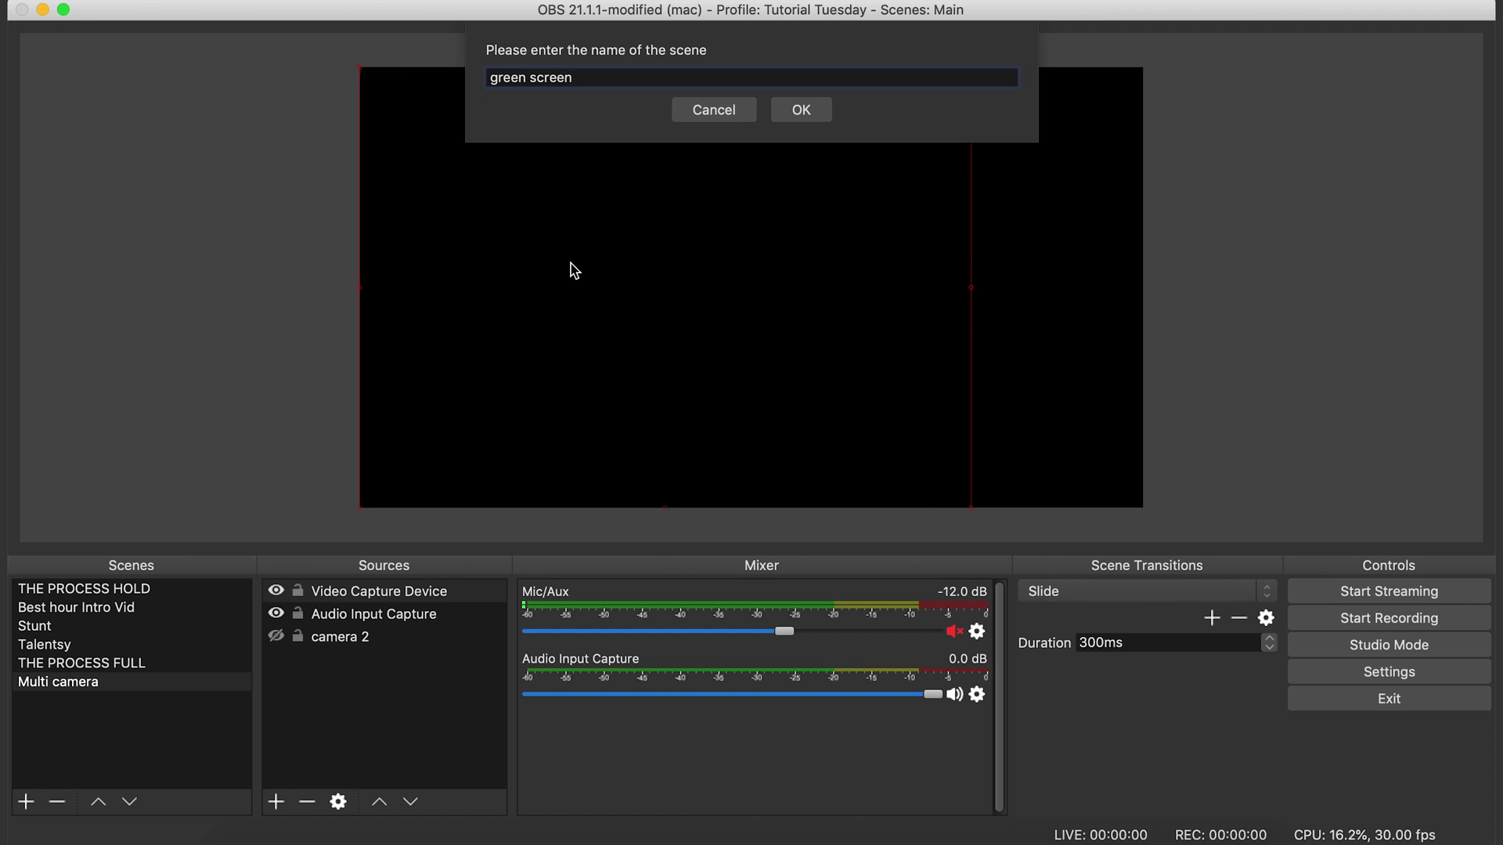
left_click(803, 114)
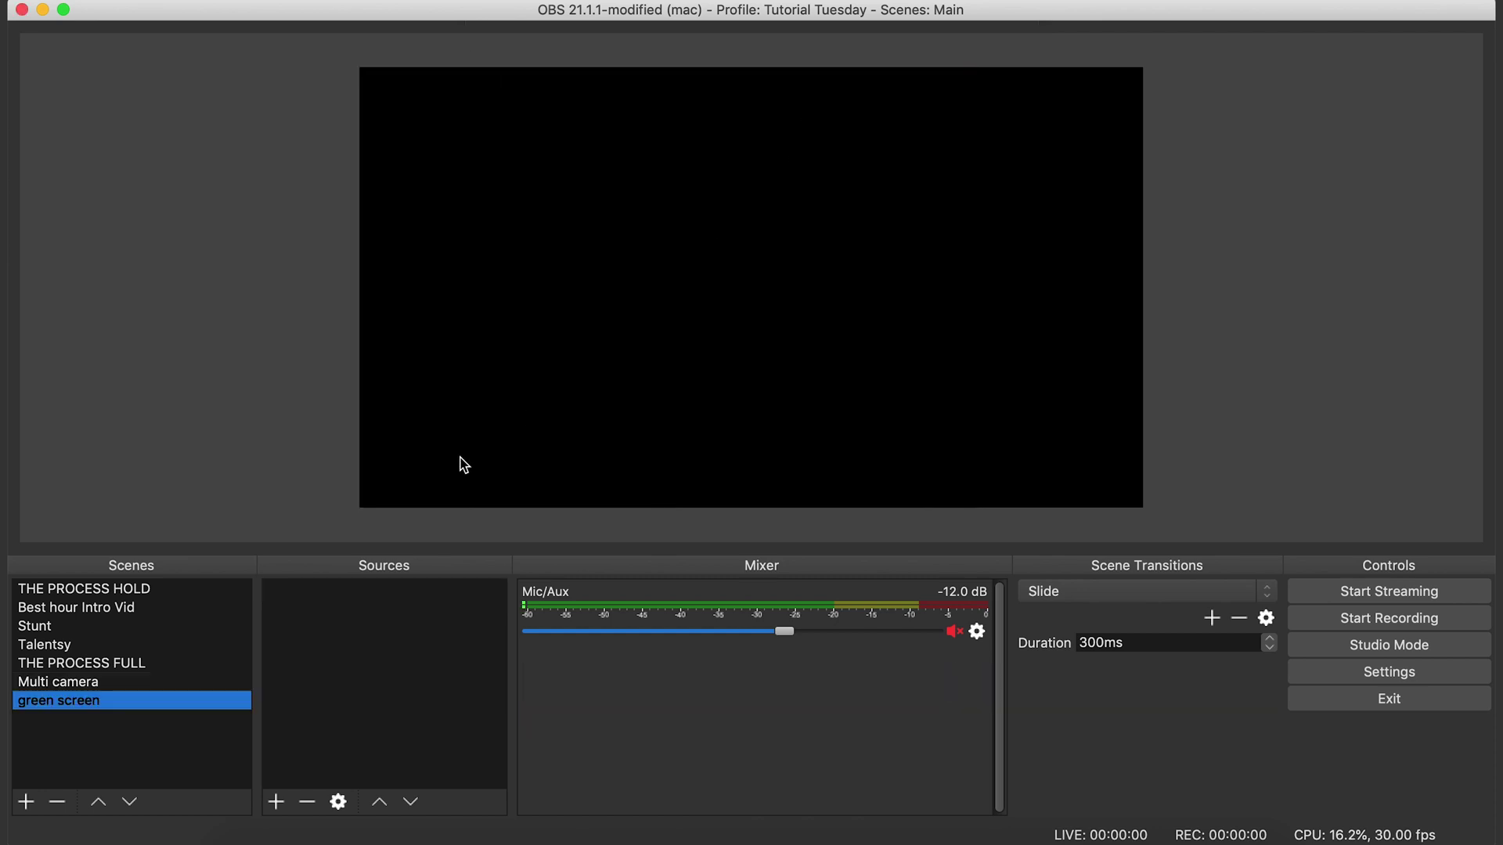
Step: Add a new Video Capture Device source named "capture" to the green screen scene
left_click(275, 802)
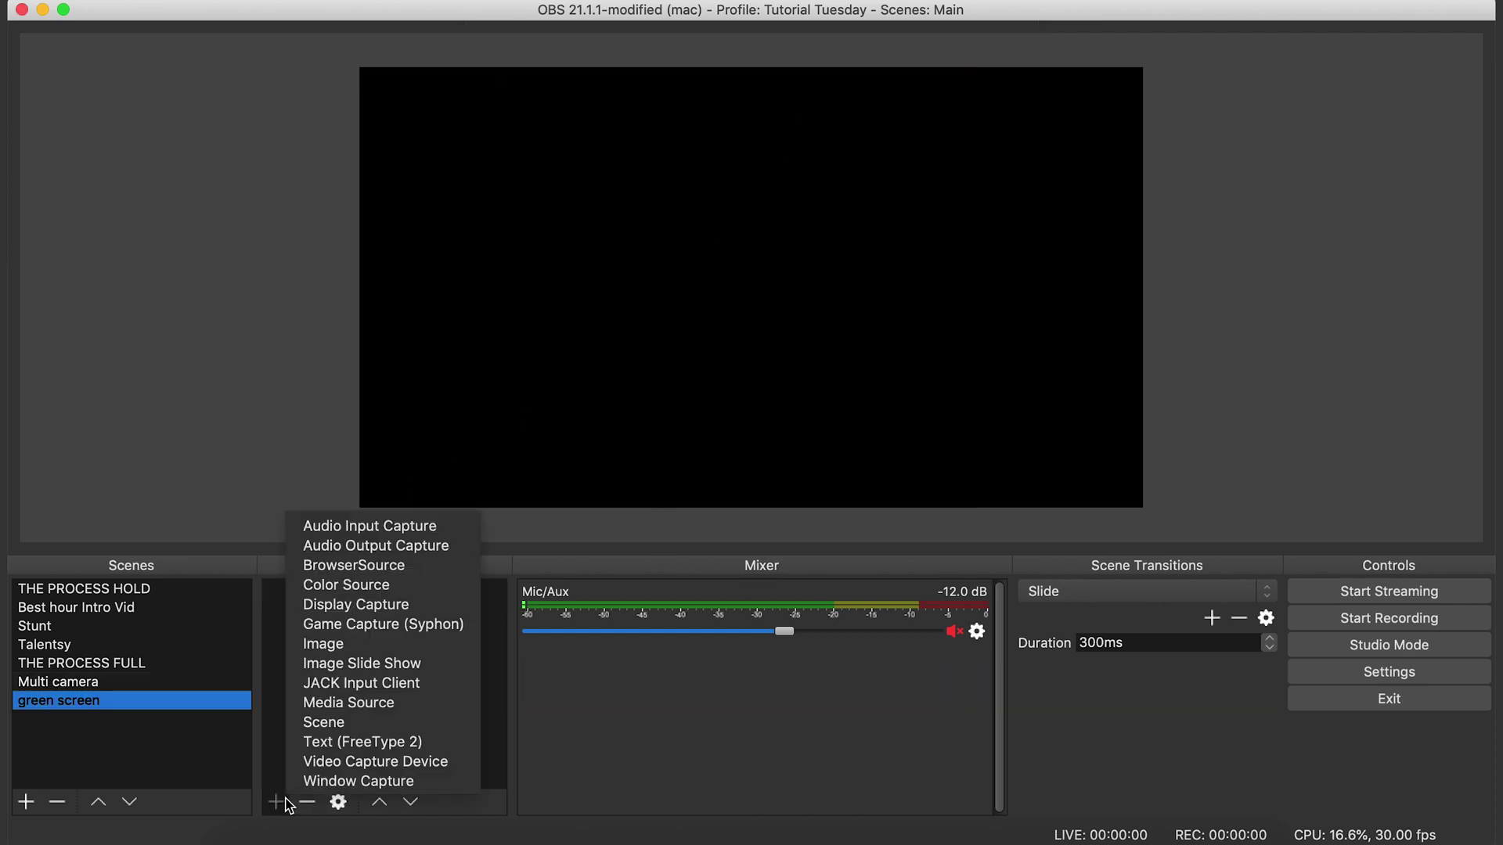
left_click(339, 769)
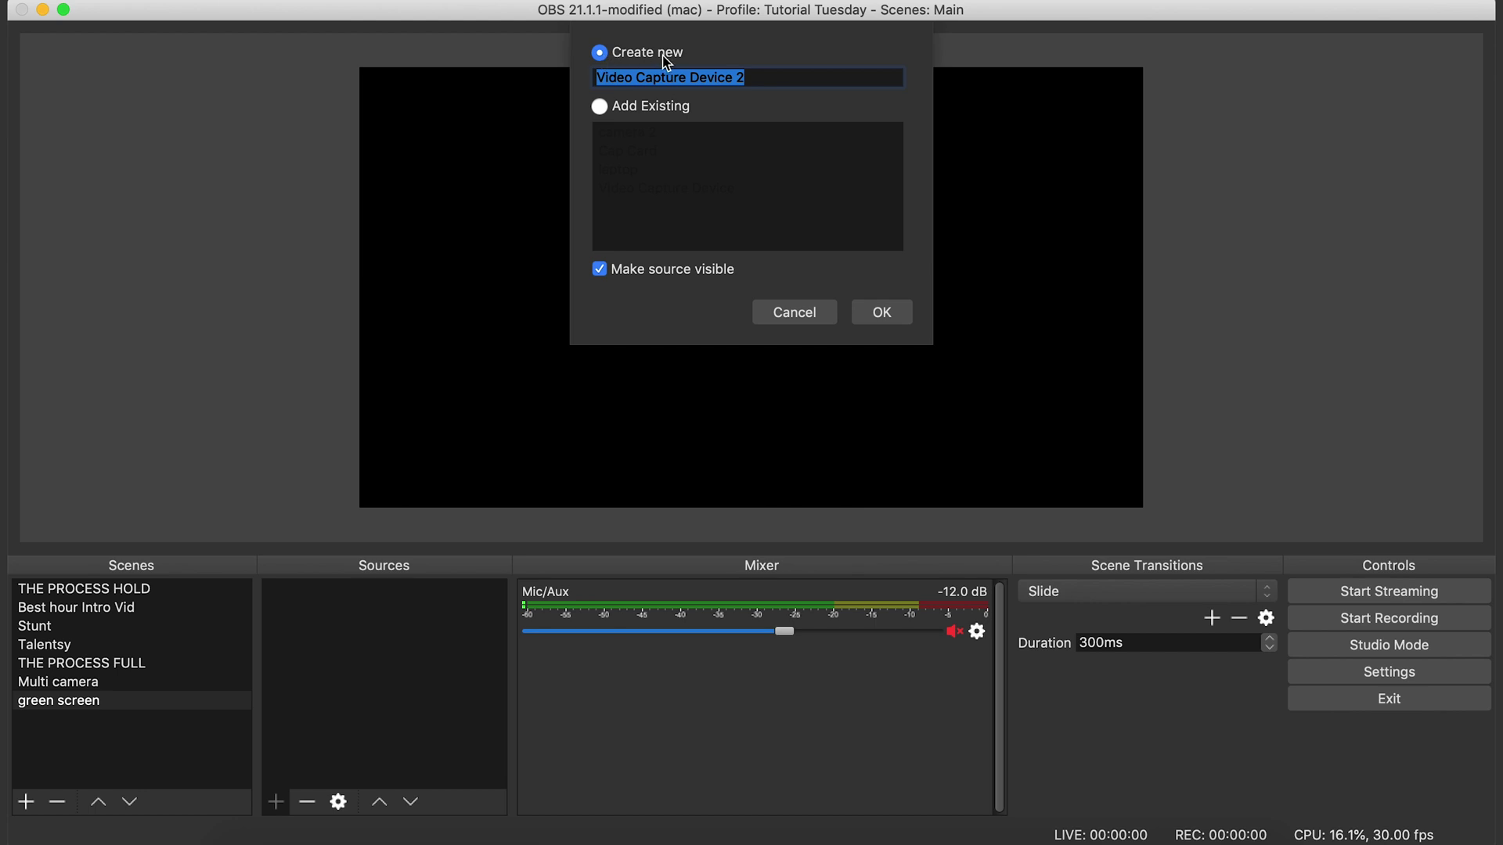
type("capture")
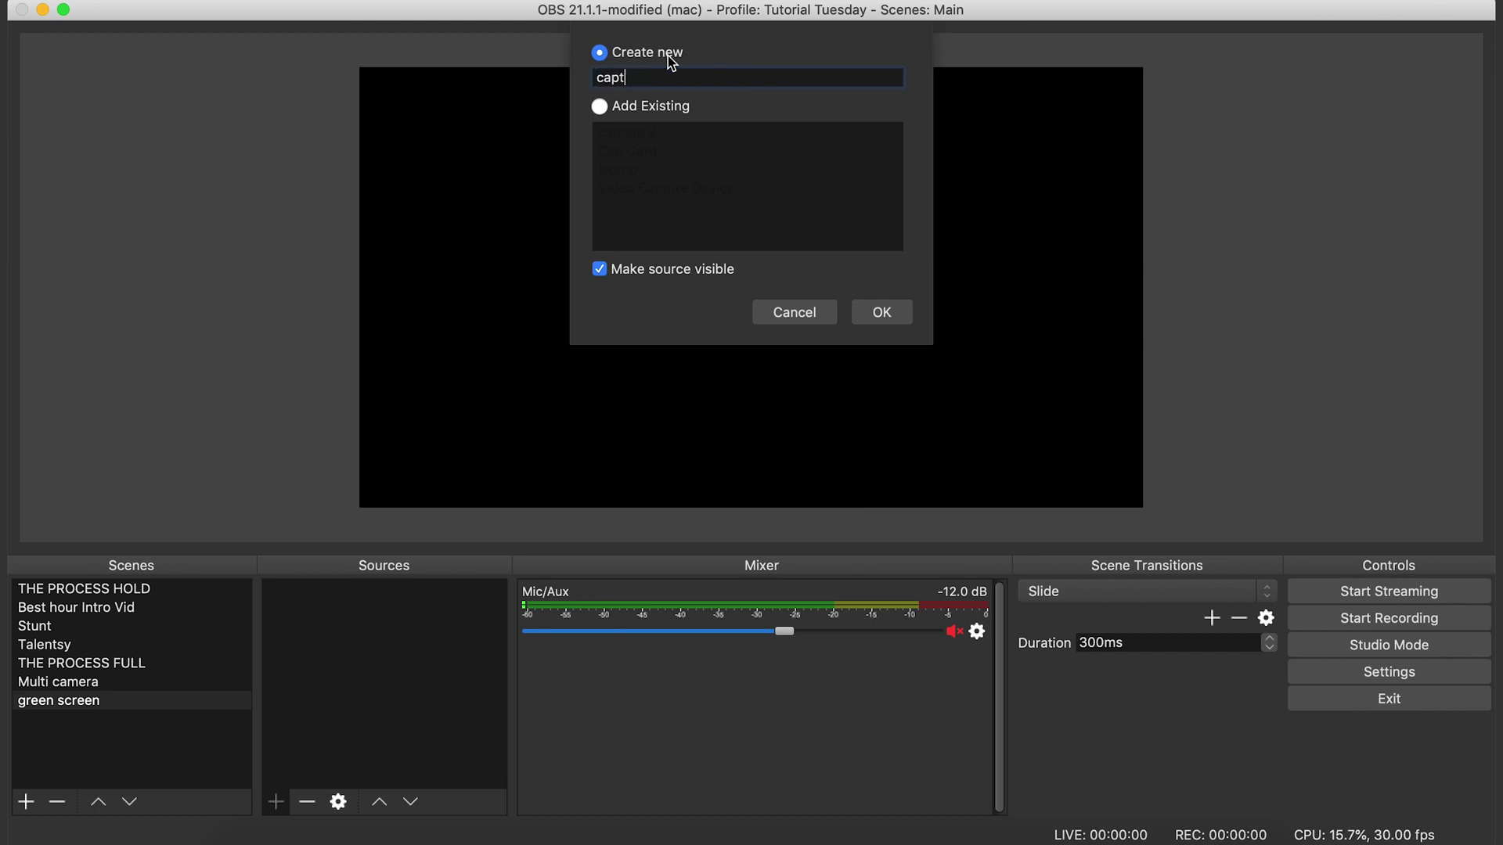
left_click(900, 324)
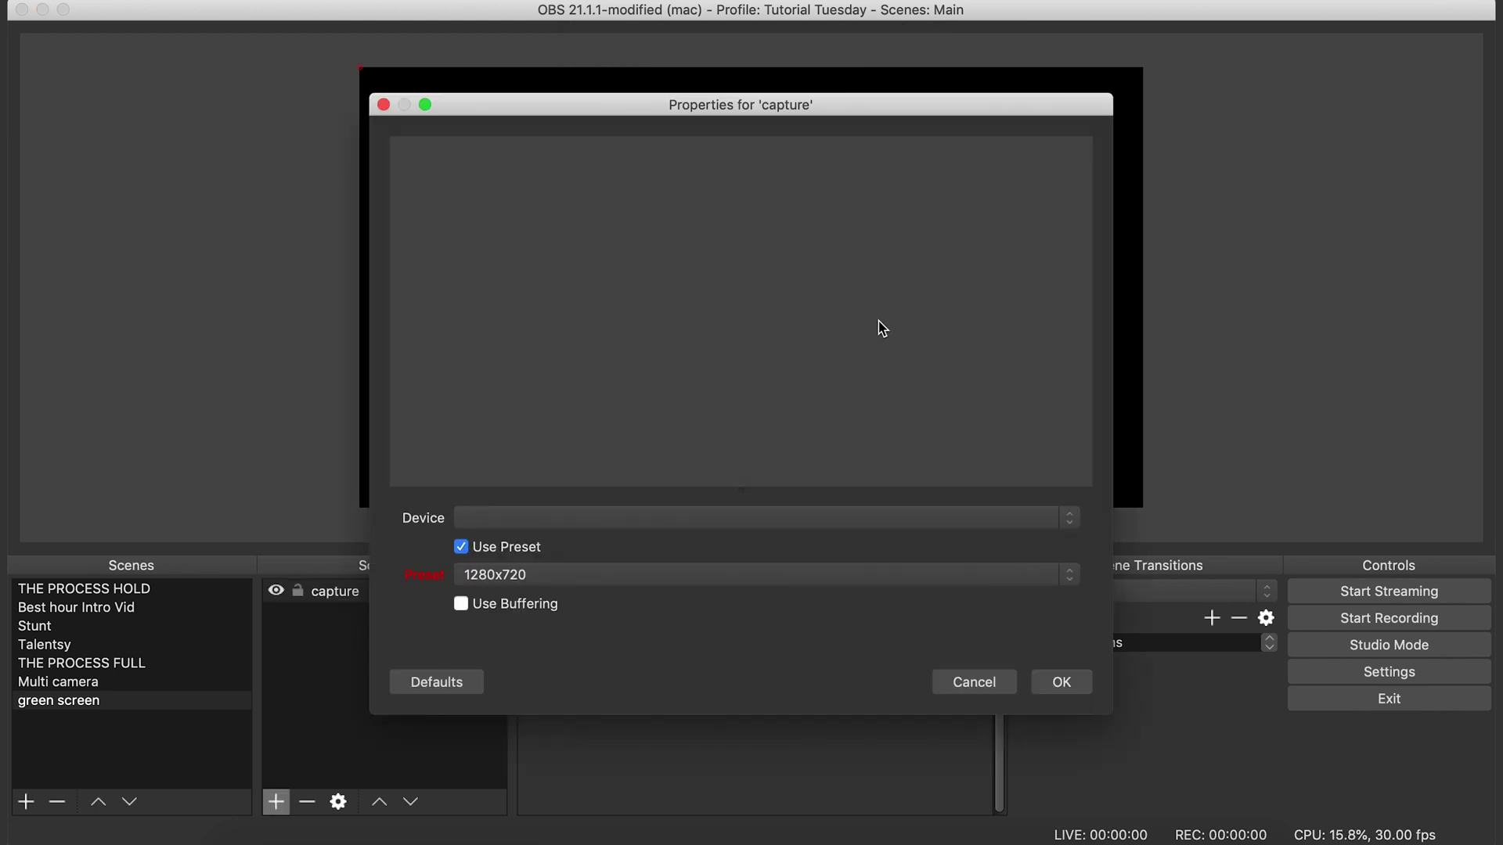
Step: Set the capture source's device to Cam Link with the High preset and accept its properties
left_click(1069, 519)
left_click(987, 538)
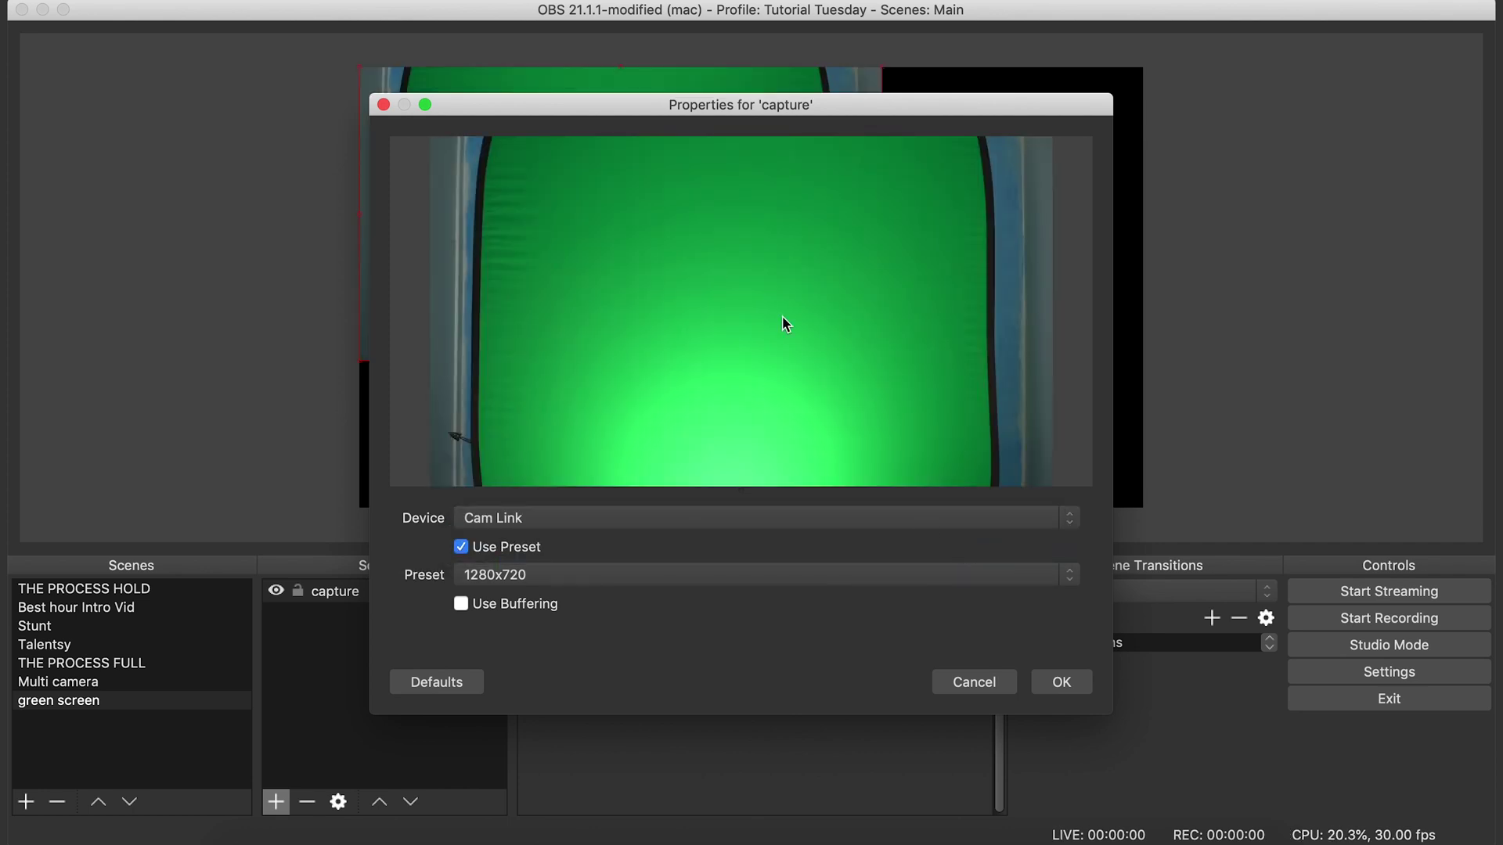
left_click(1069, 575)
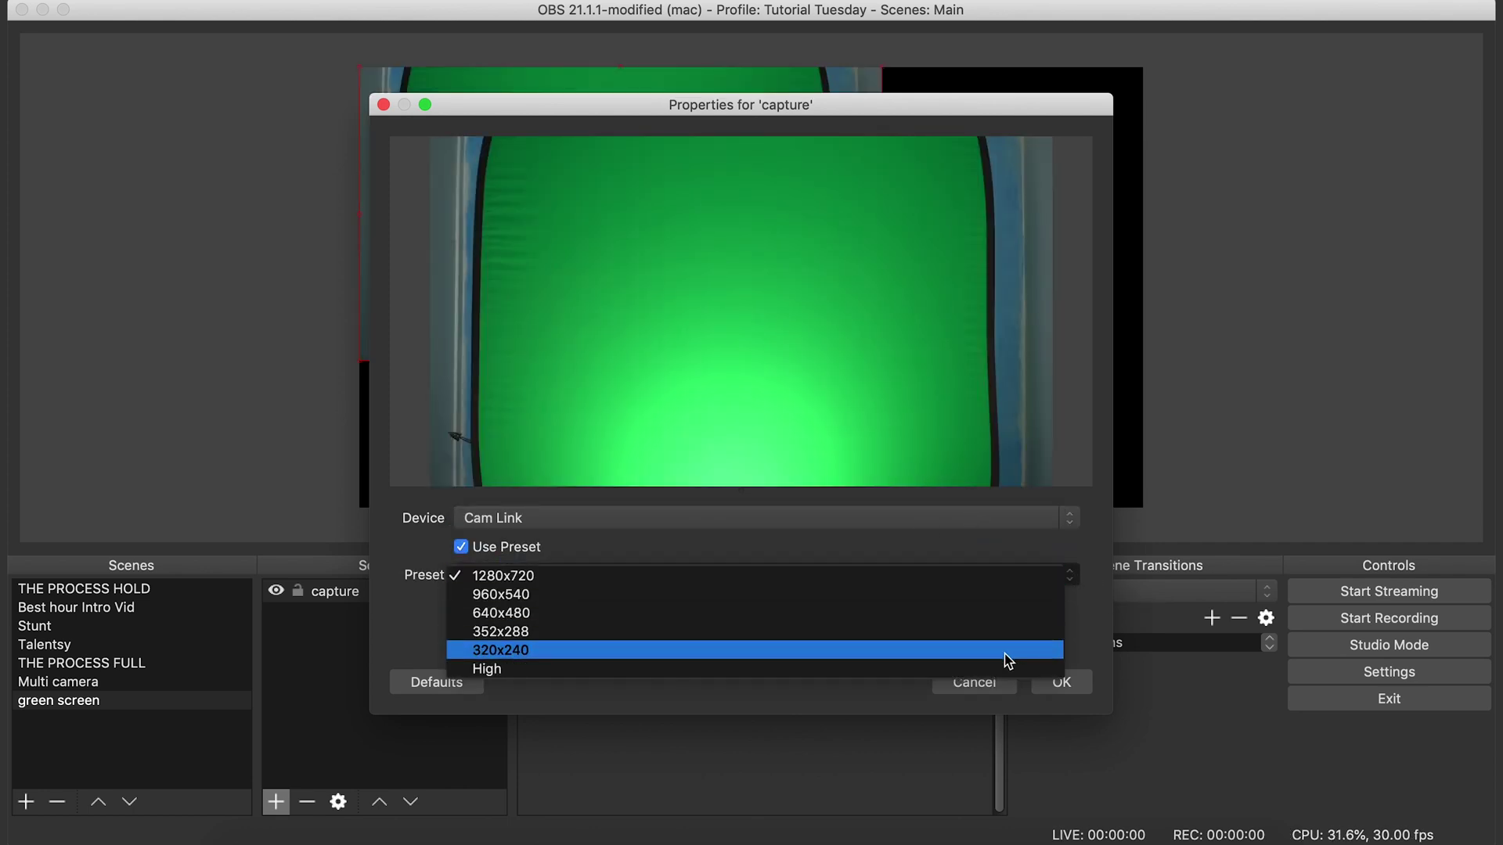
left_click(1000, 669)
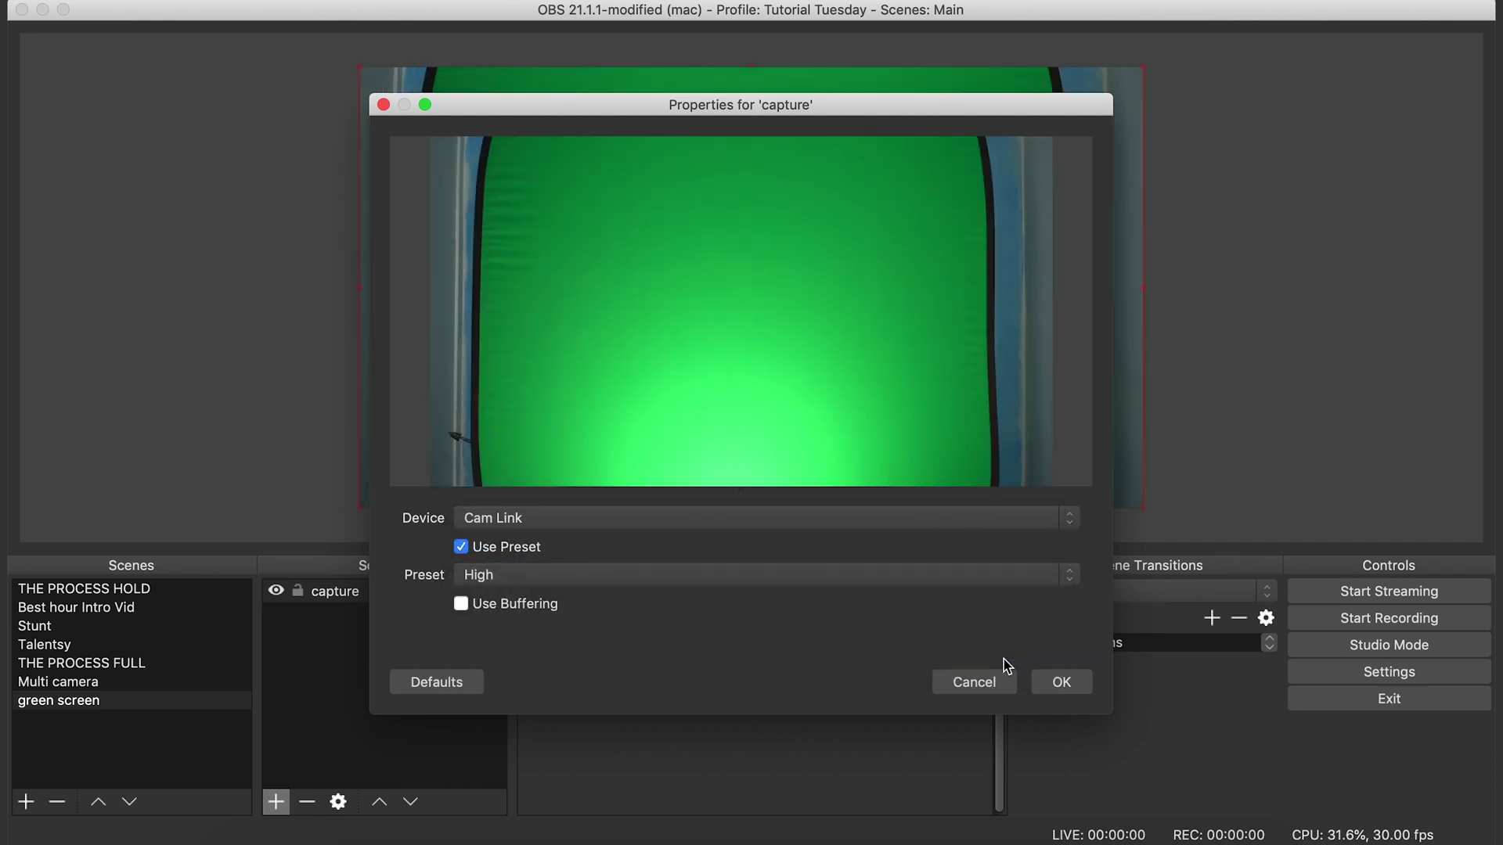
left_click(1061, 682)
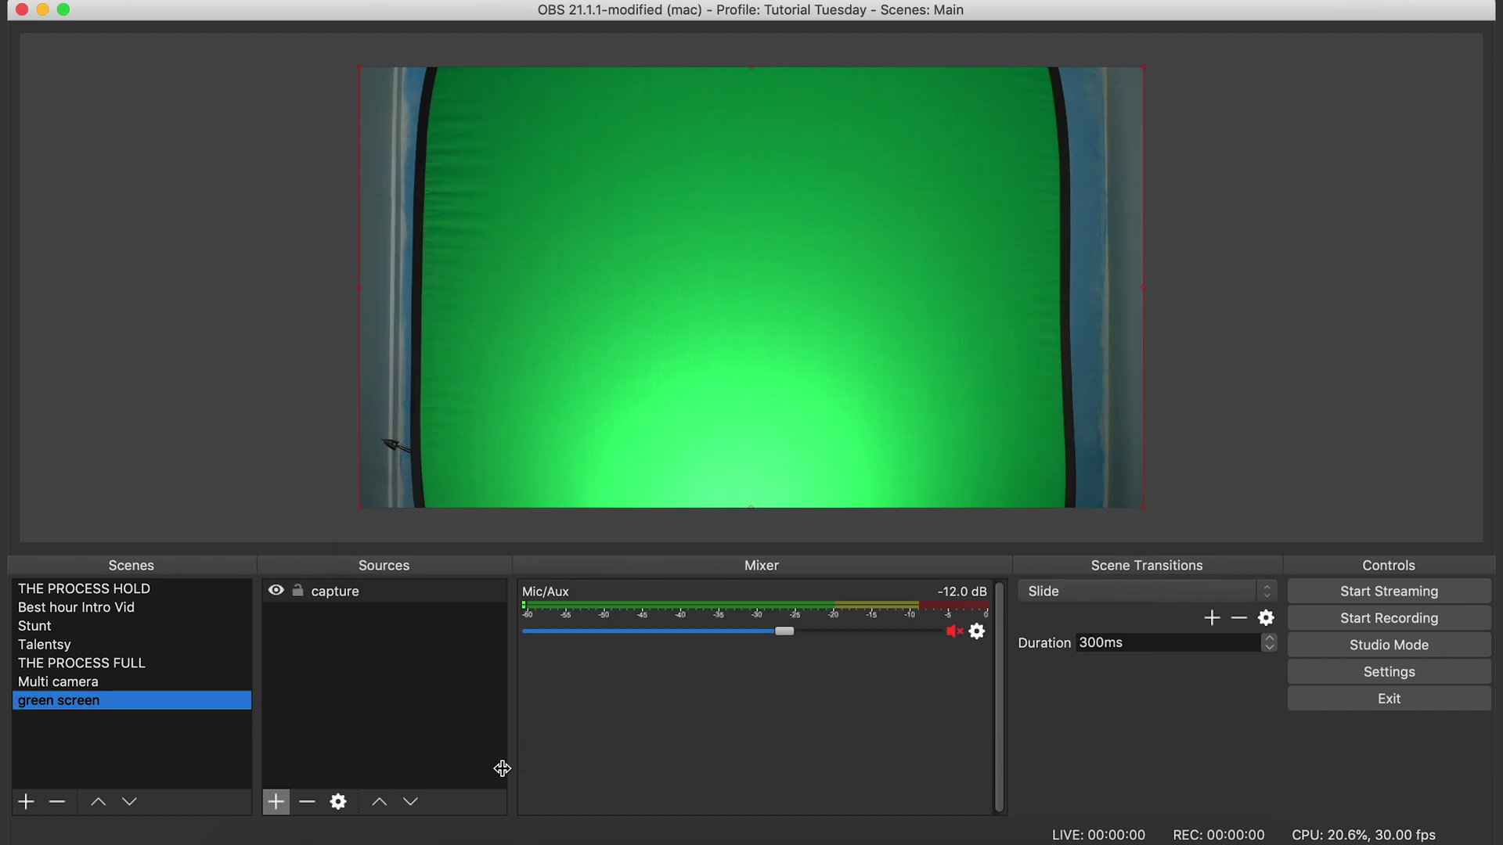
Step: Add a new Audio Input Capture source named "cap card" to the green screen scene
left_click(436, 603)
left_click(275, 801)
left_click(358, 523)
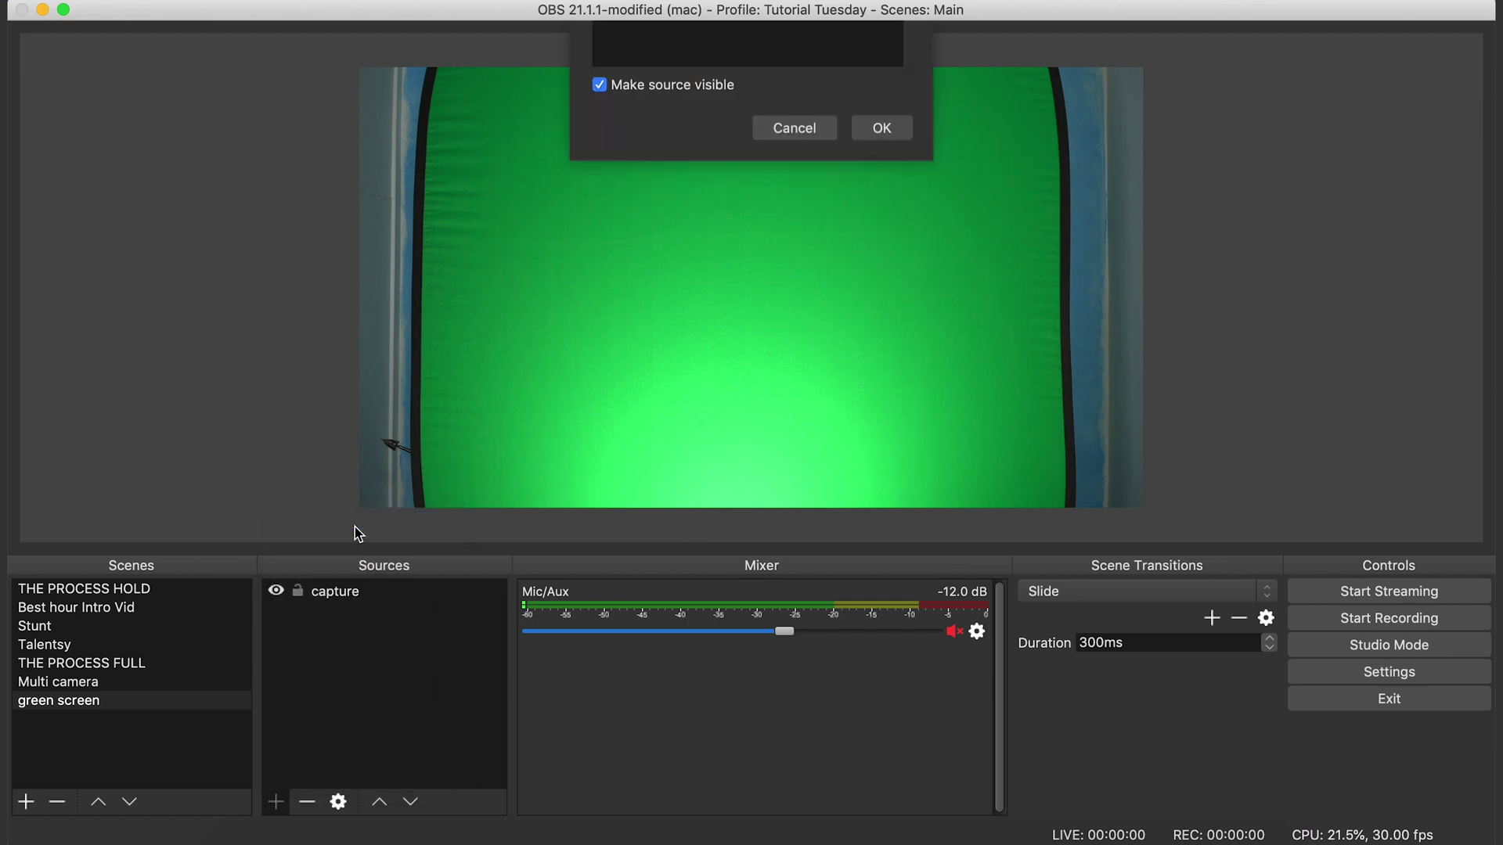
left_click(600, 105)
left_click(600, 53)
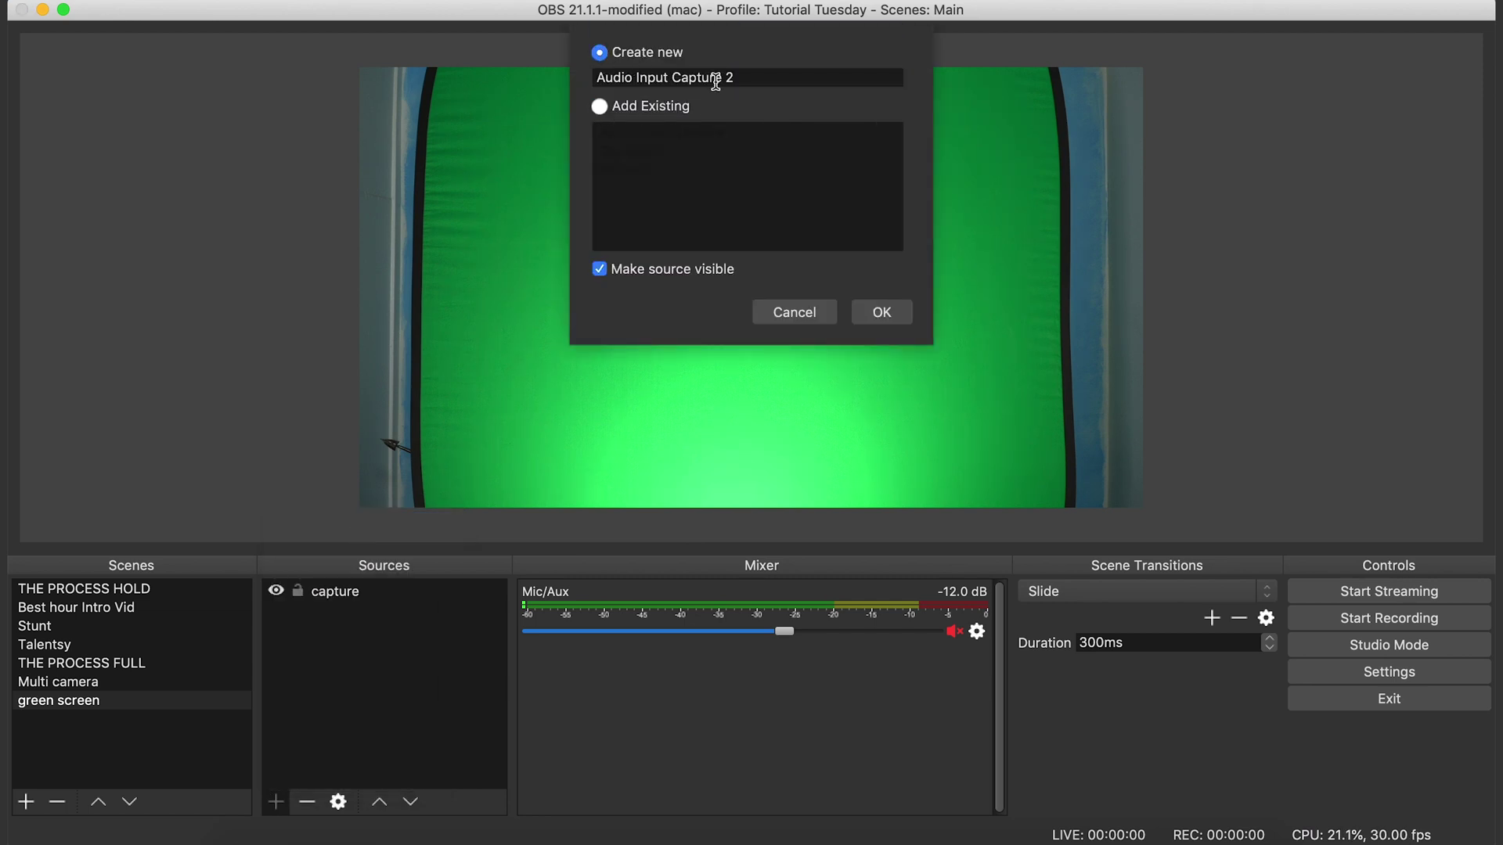
key("super+a")
type("cap card")
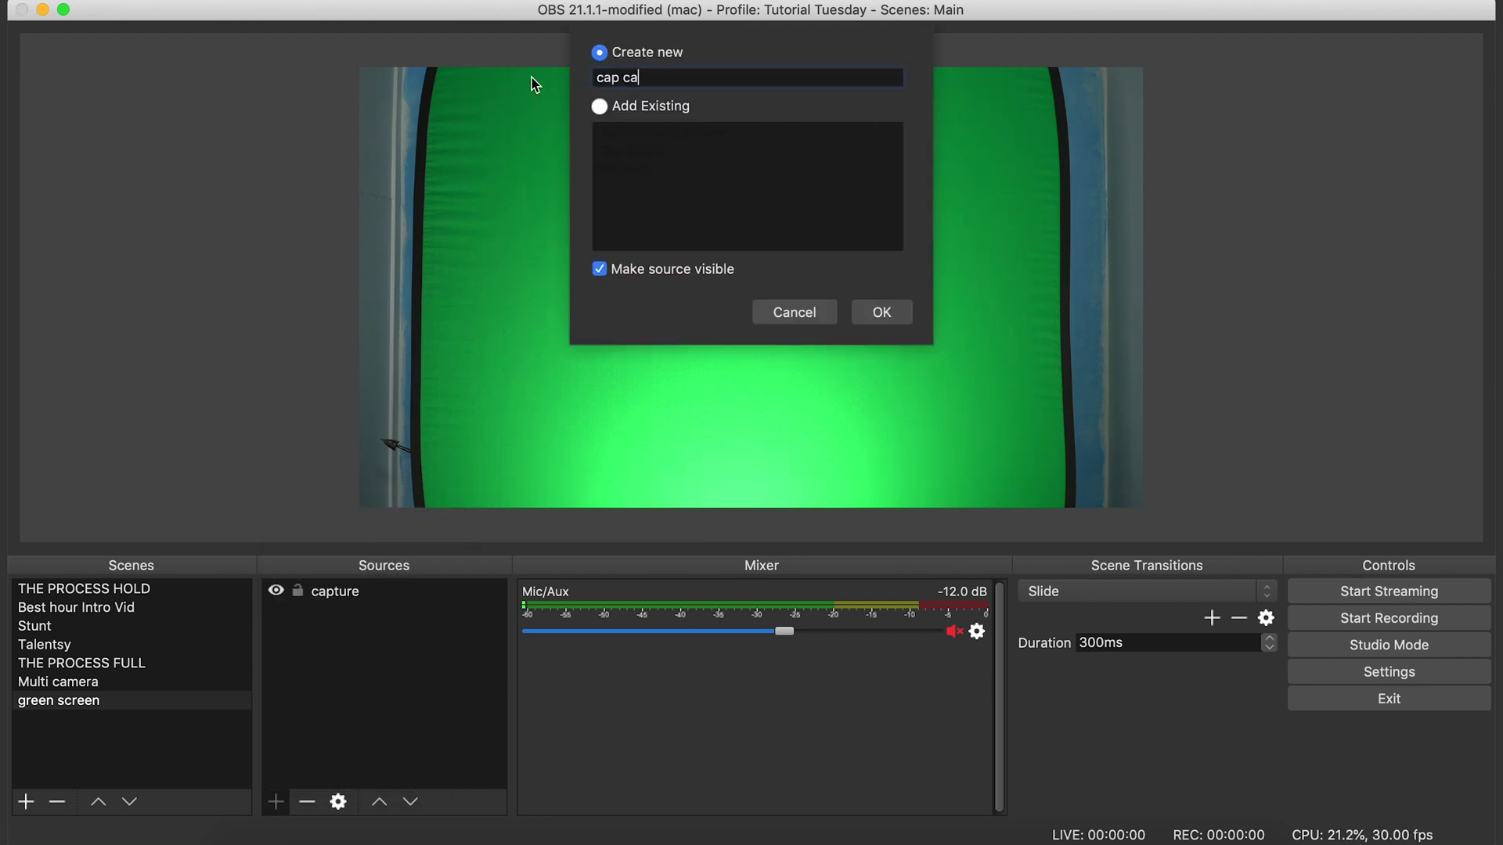
left_click(874, 313)
Step: Set the cap card audio source's device to Cam Link and accept its properties
left_click(1041, 523)
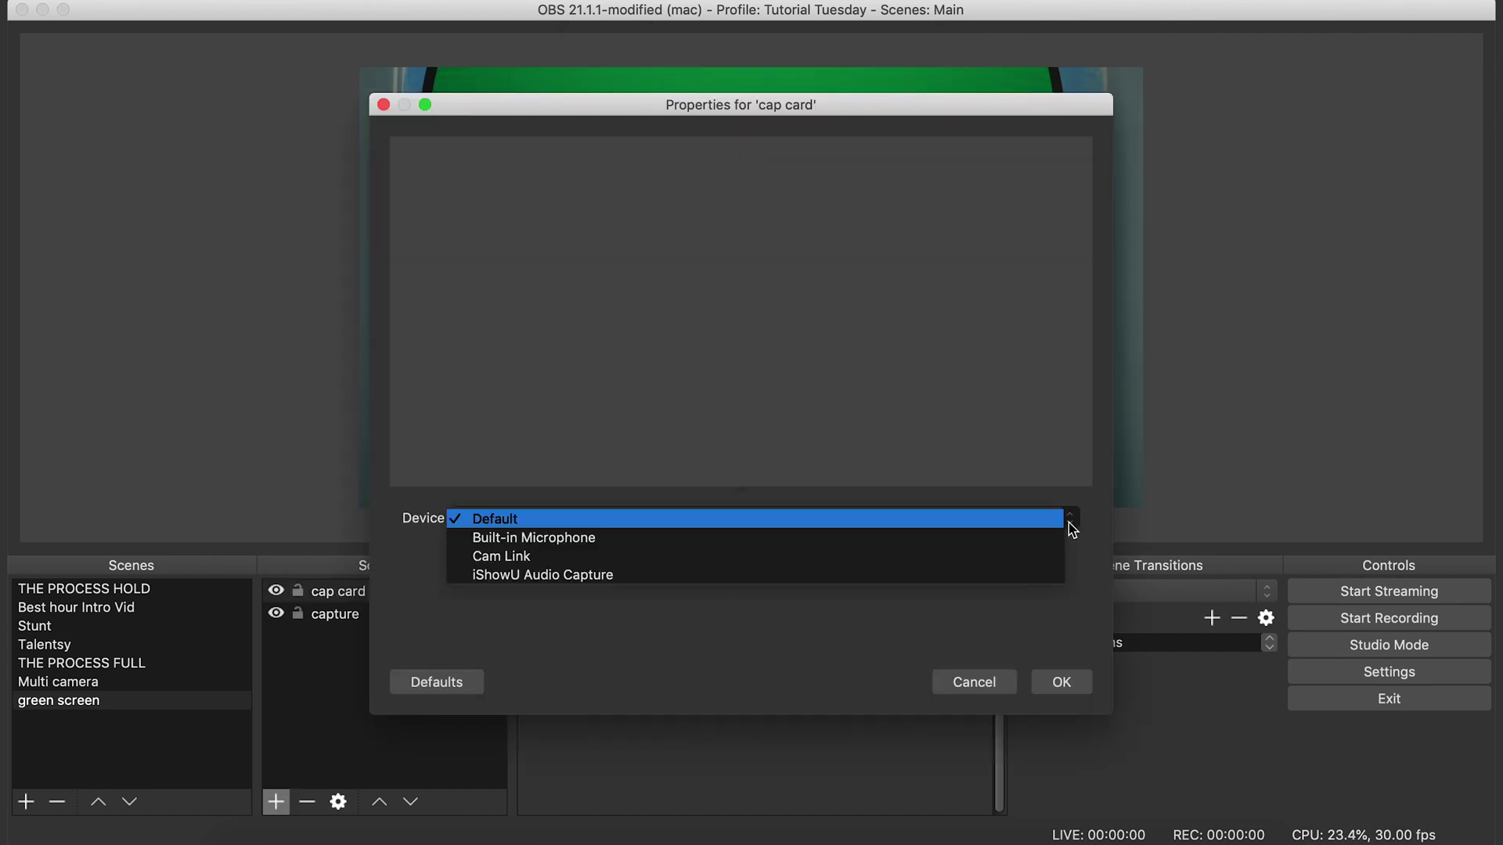
left_click(1043, 557)
left_click(1062, 683)
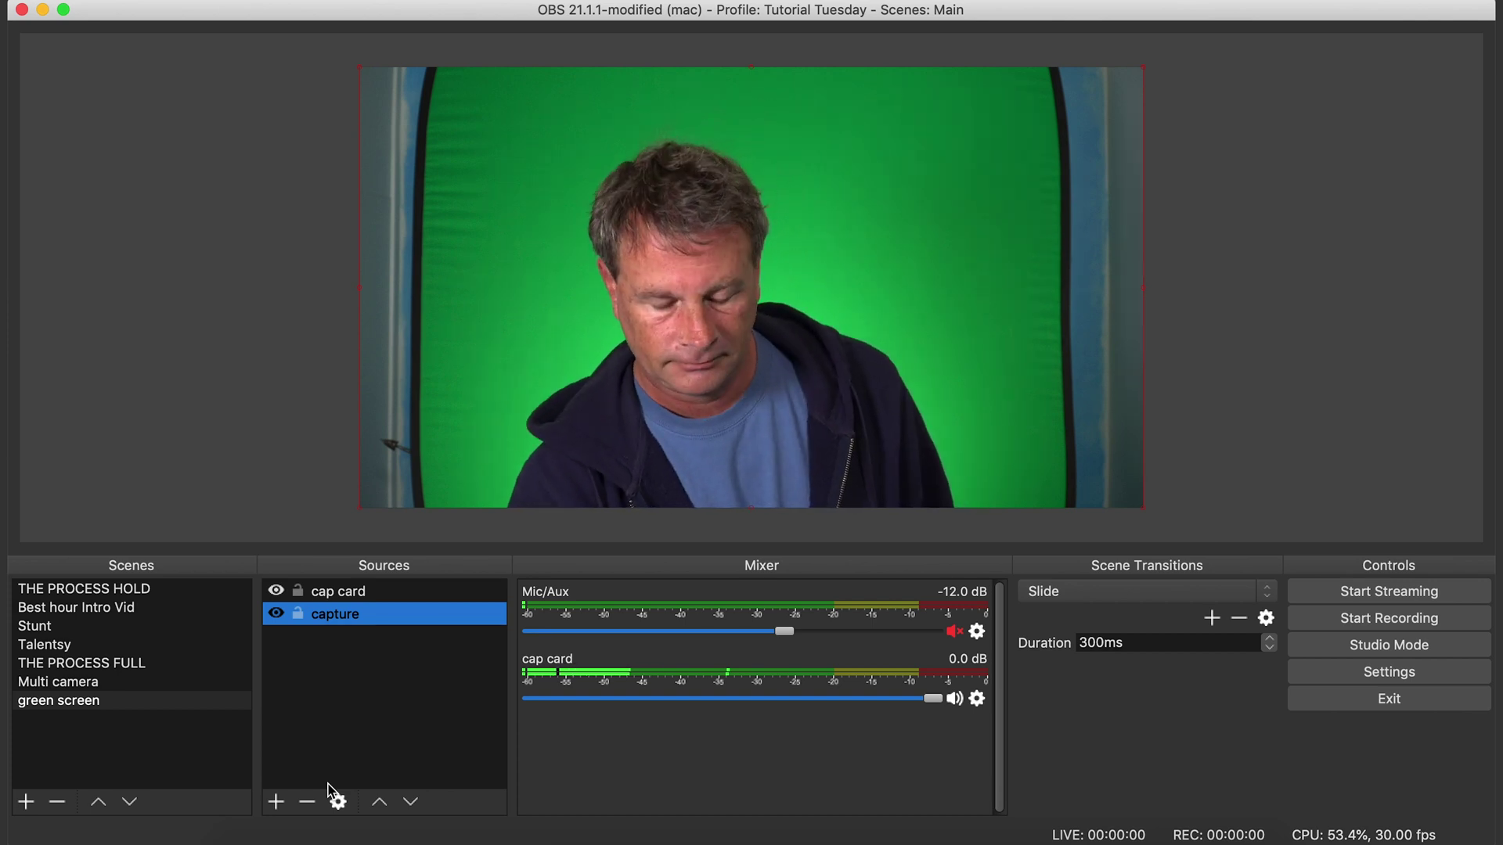
Step: Add a Chroma Key effect filter with the default name and settings to the capture source
right_click(338, 617)
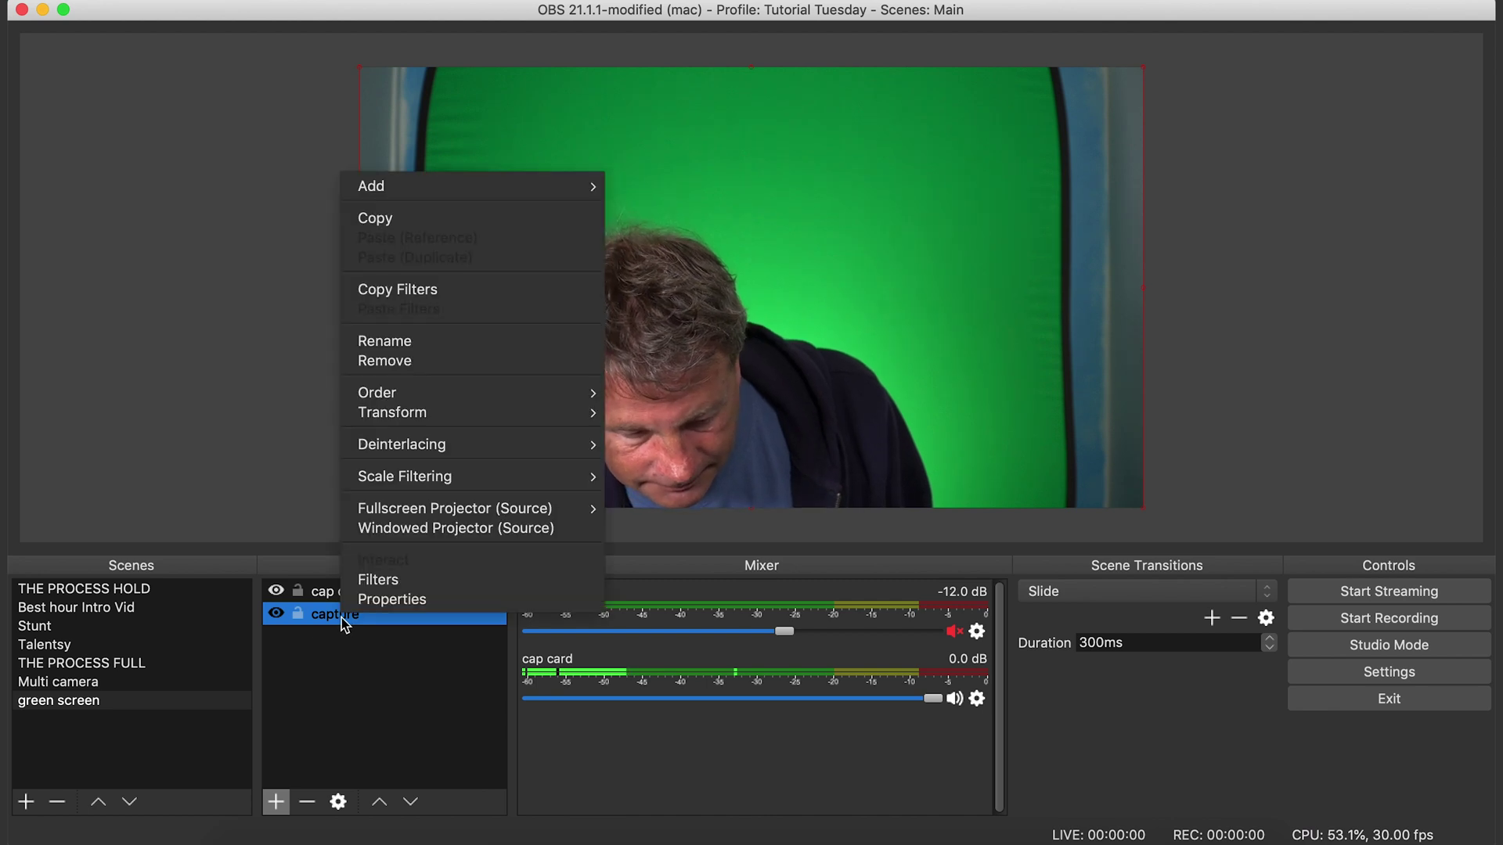
left_click(413, 579)
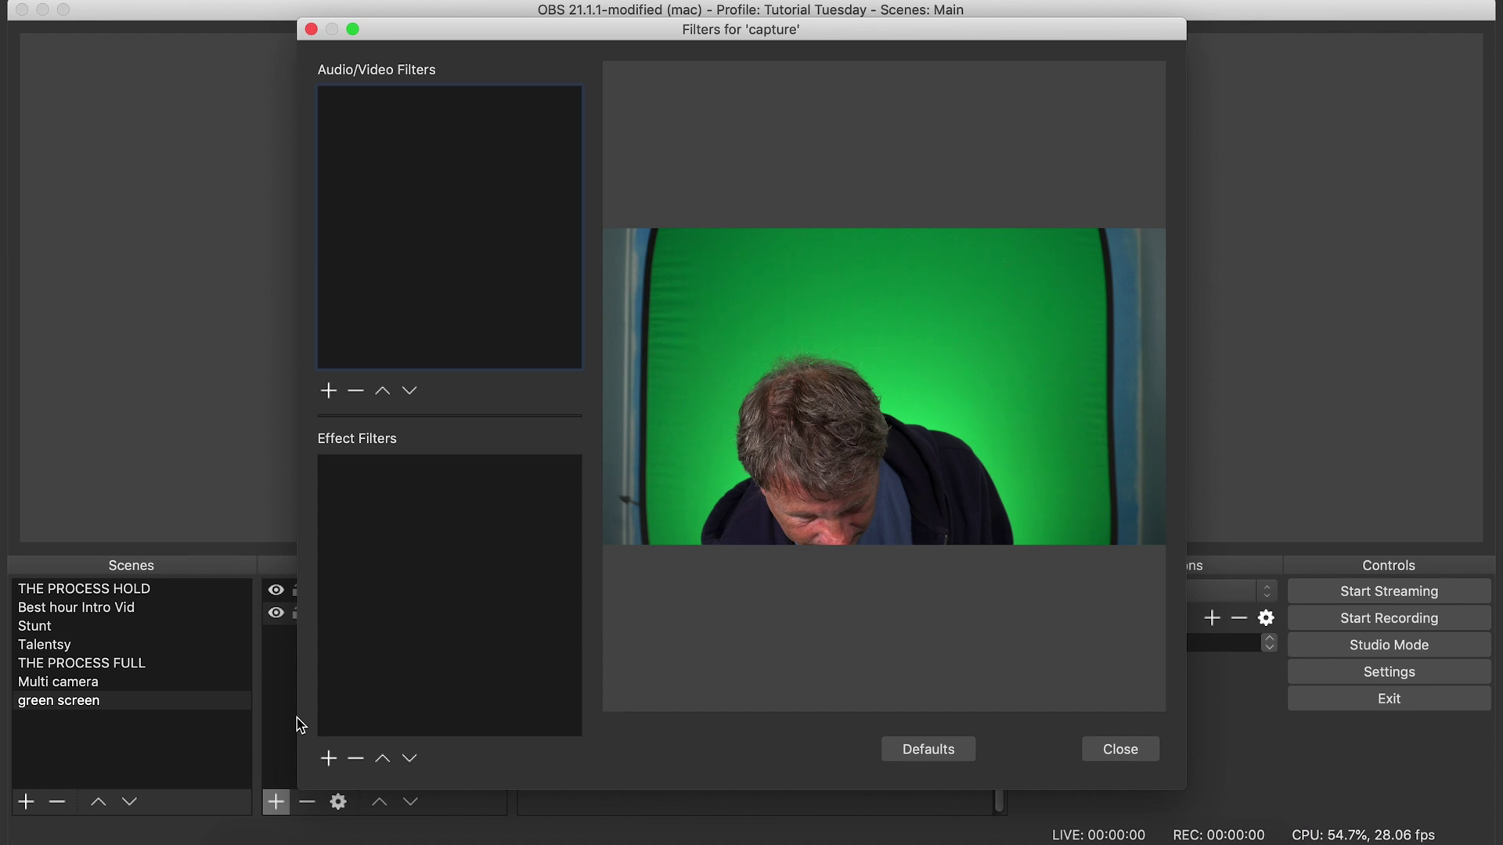
left_click(328, 758)
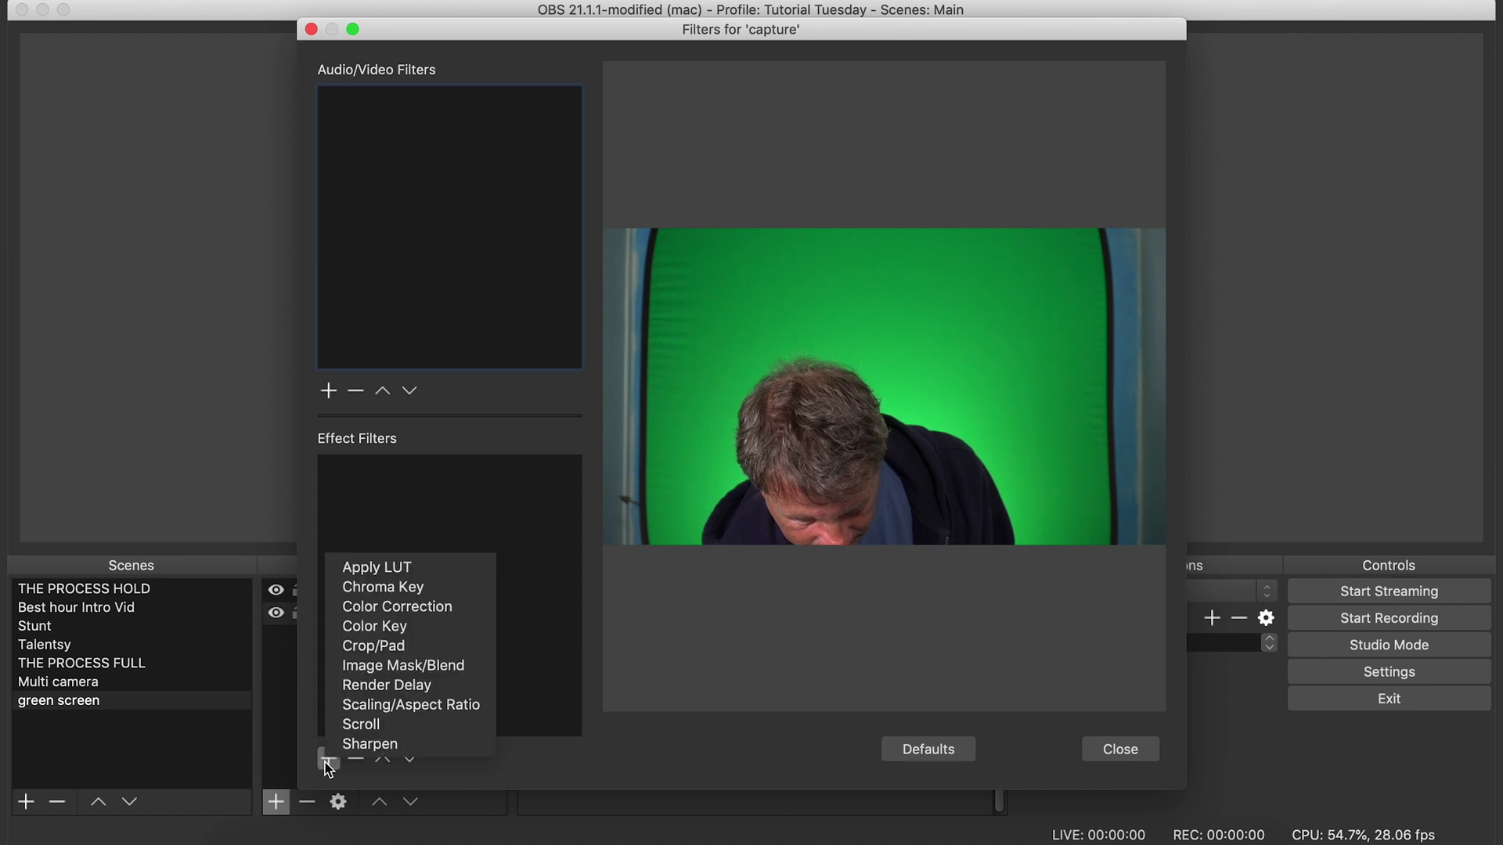
left_click(394, 596)
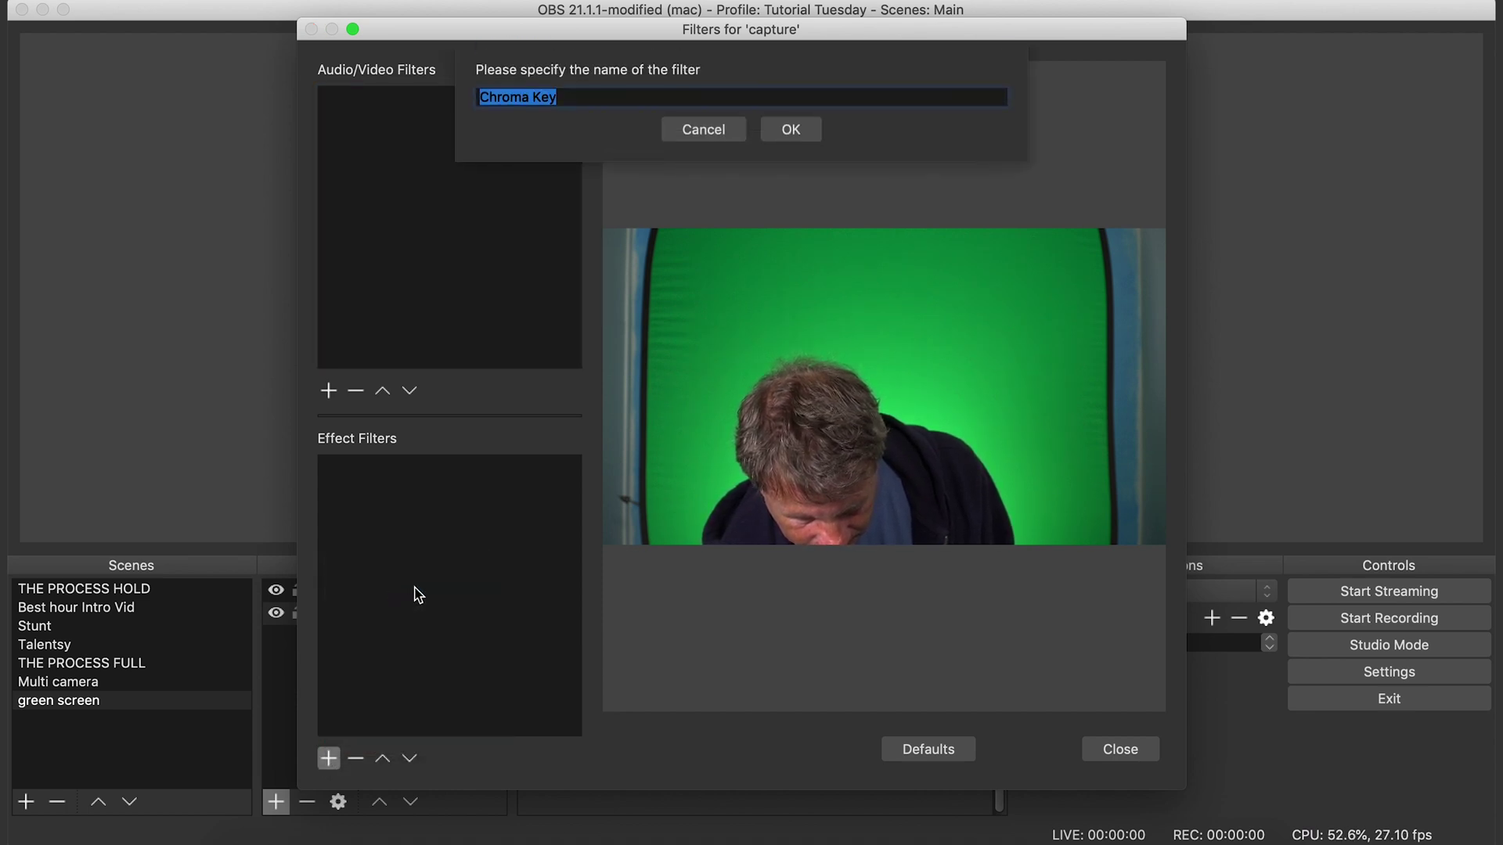
left_click(791, 131)
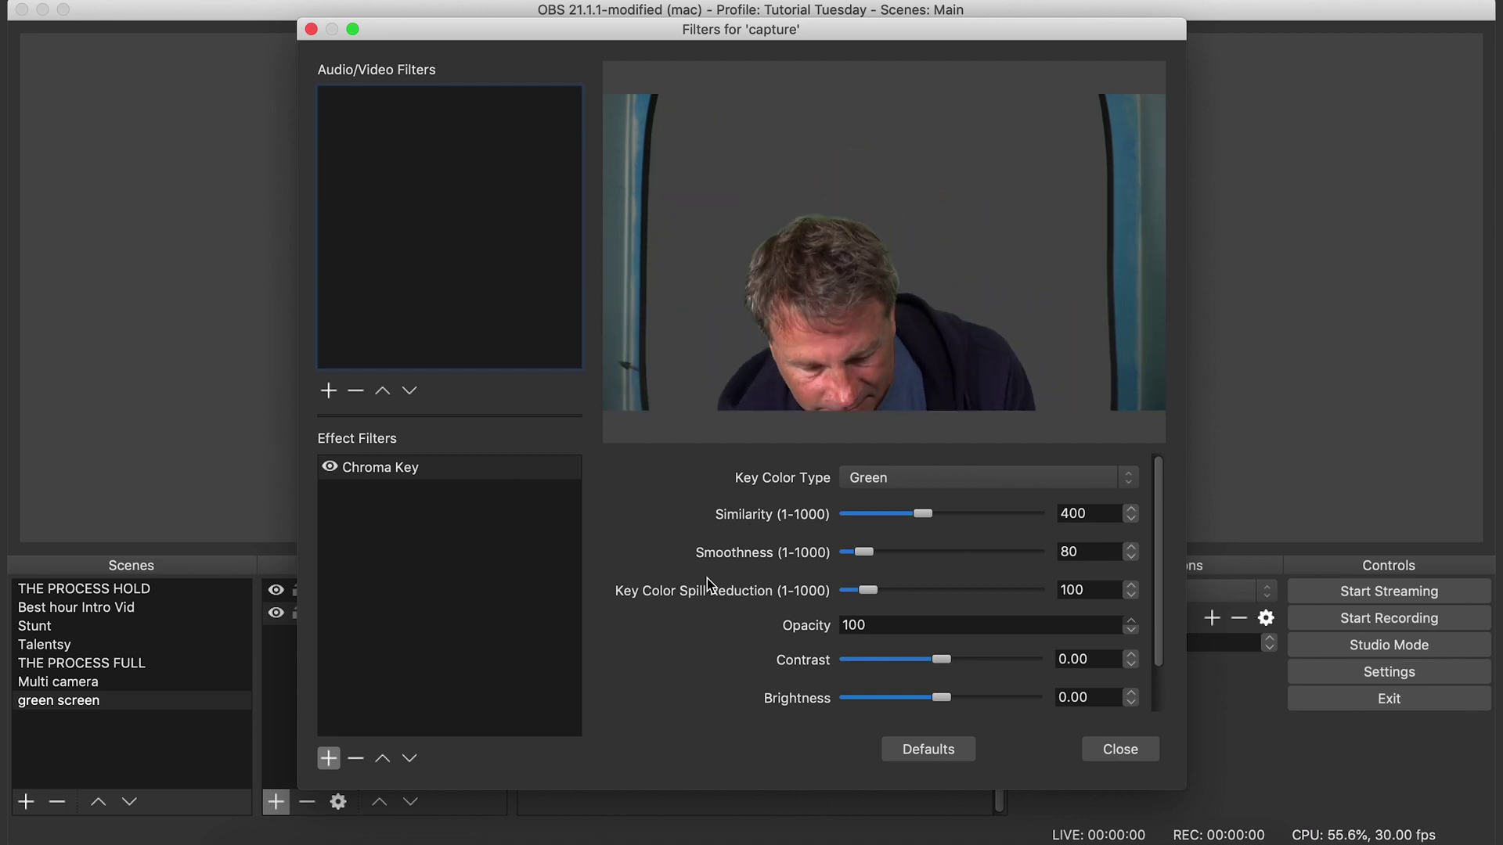
left_click(1152, 744)
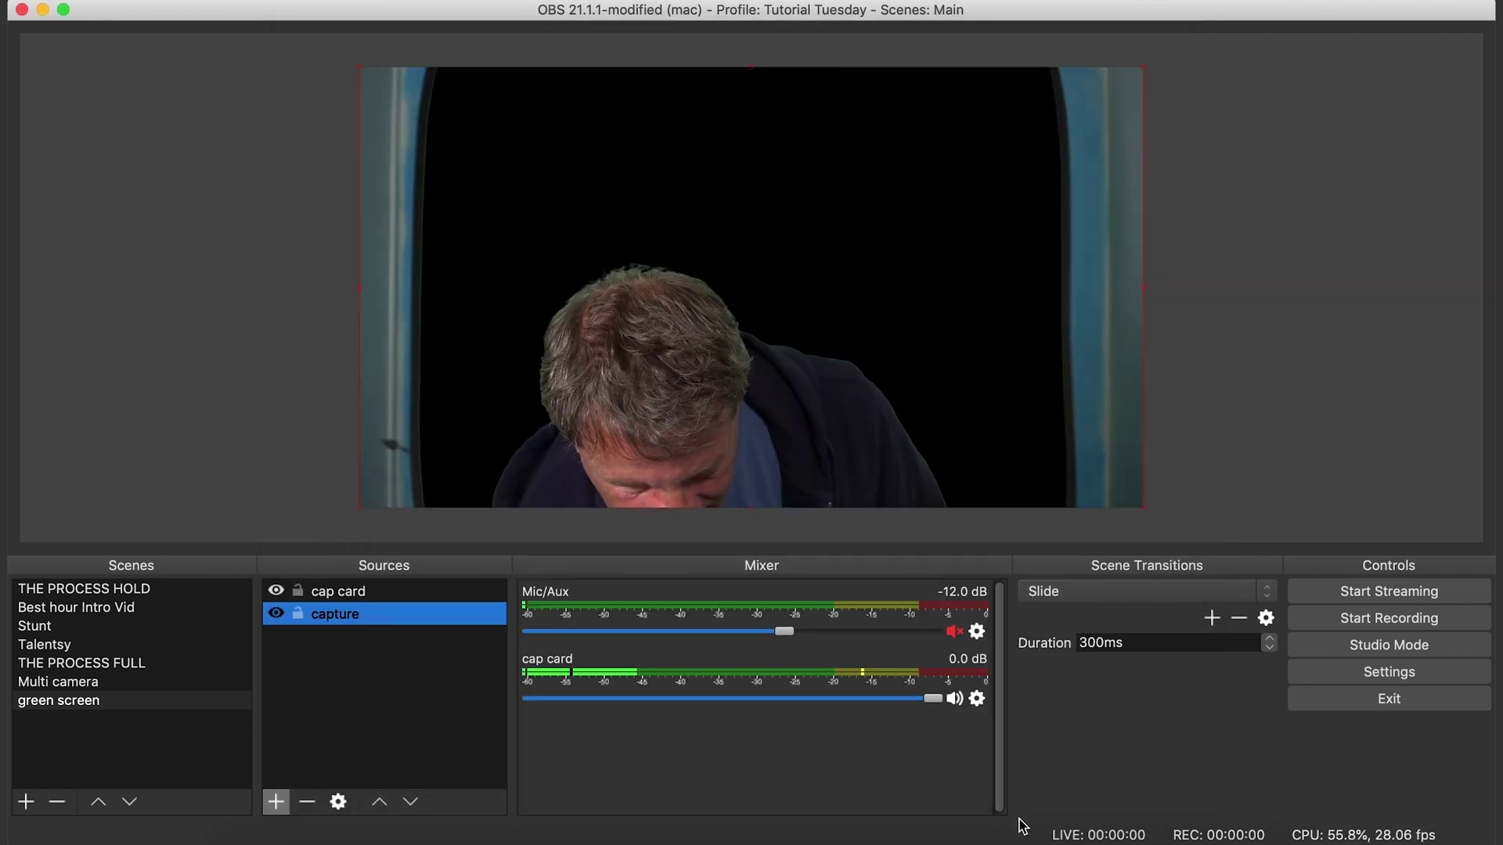
Step: Add the existing image source "green background" to the green screen scene
left_click(275, 802)
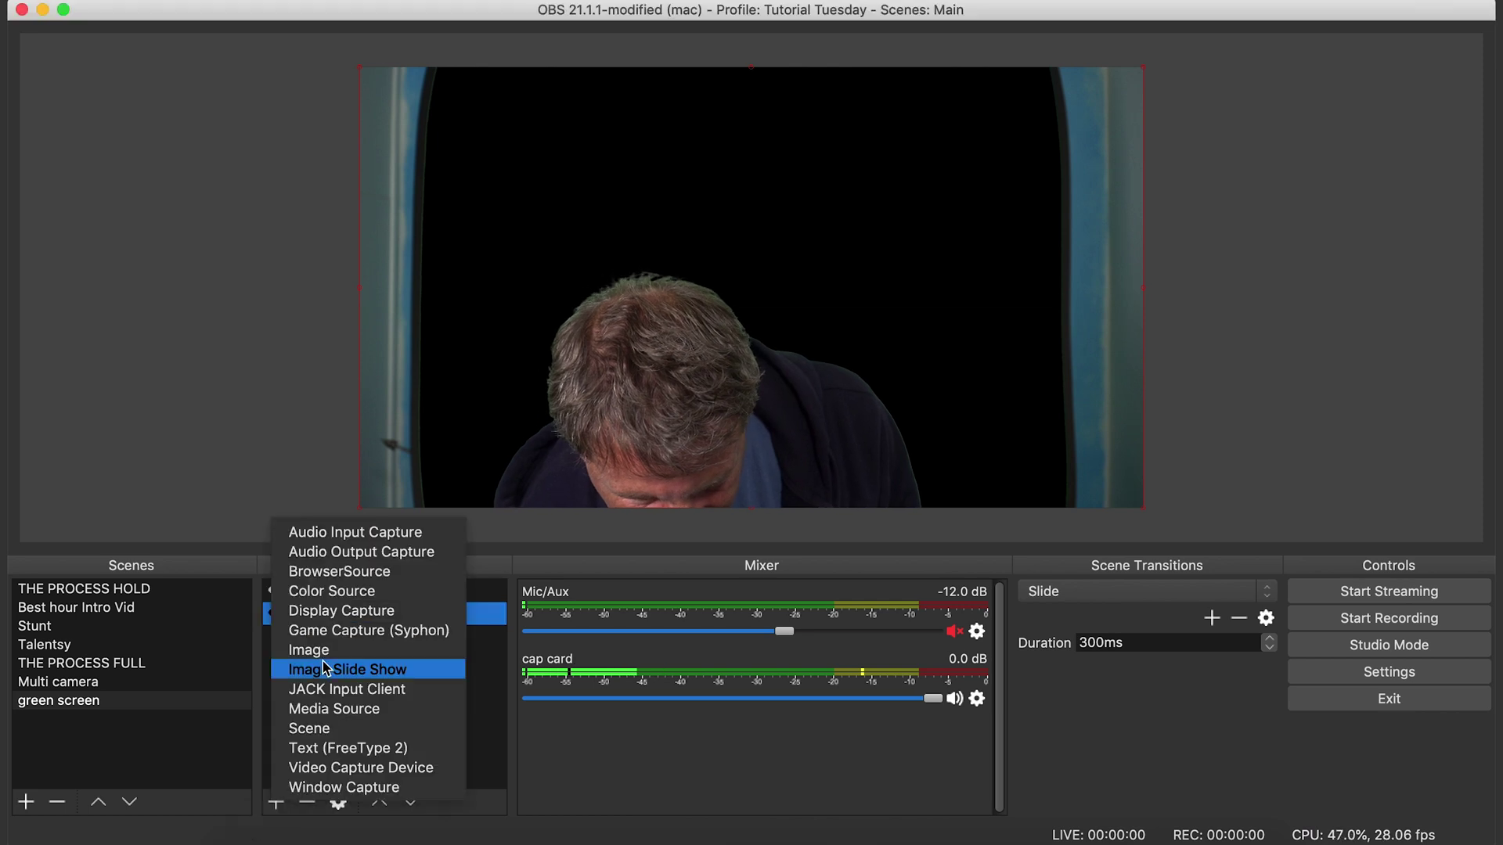
left_click(337, 647)
left_click(591, 104)
left_click(639, 151)
left_click(869, 317)
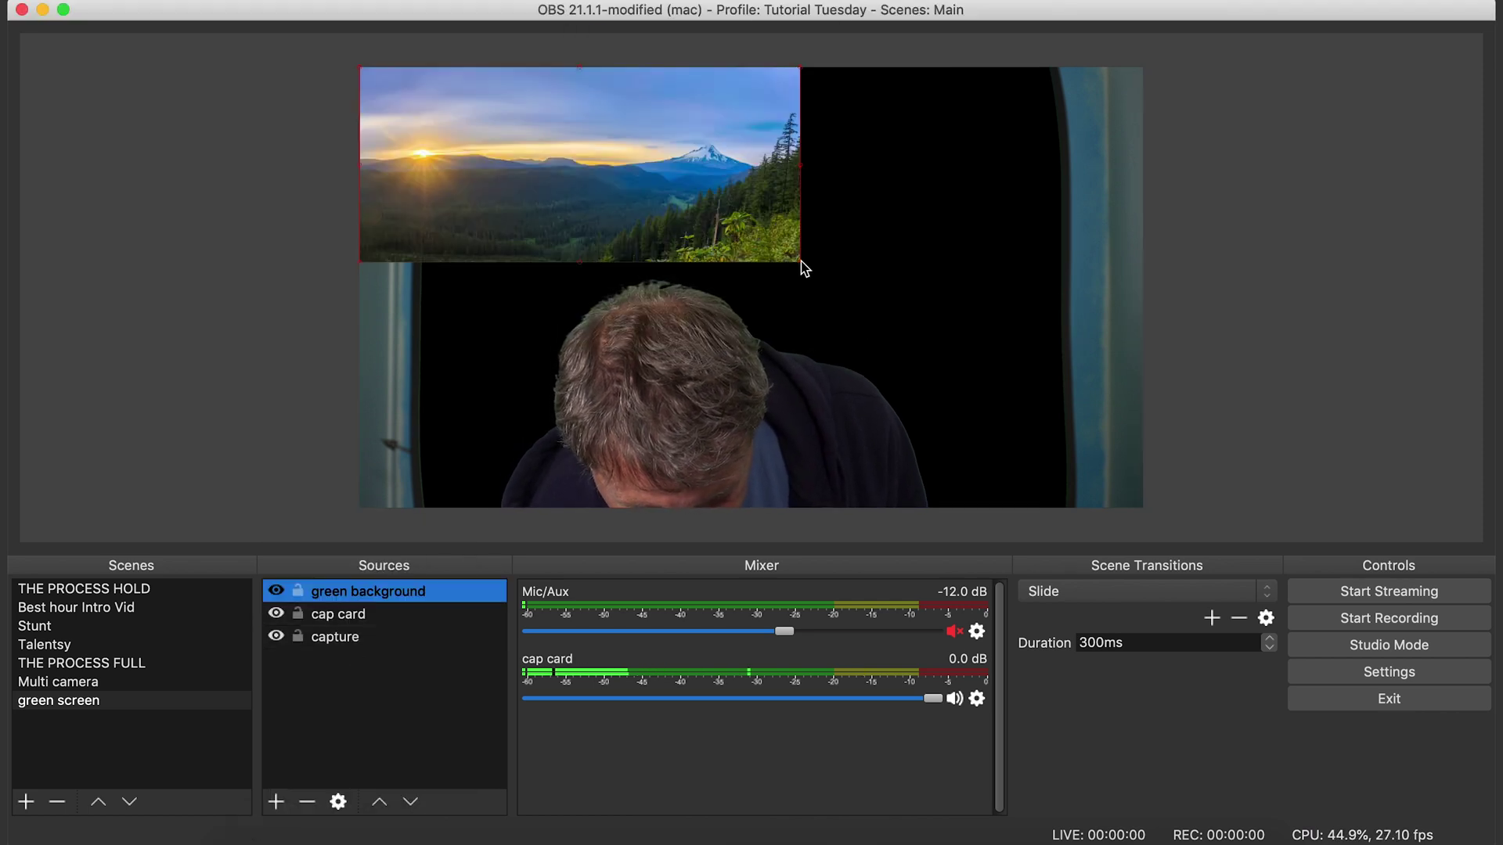
Step: Enlarge the green background image to fill the canvas and move it below the capture source in the source order
left_click_drag(801, 264, 735, 338)
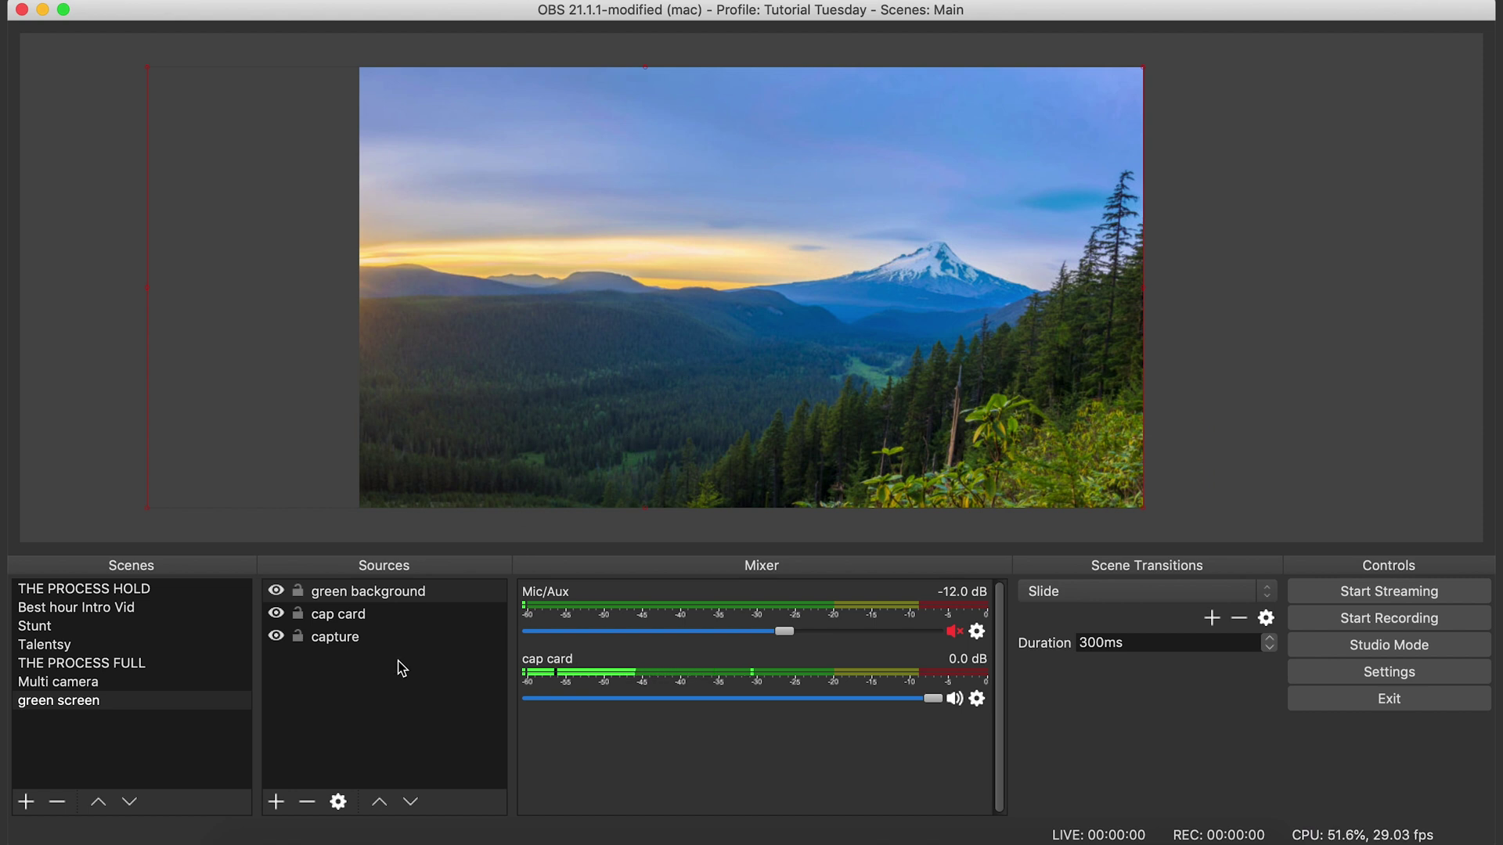
left_click(341, 598)
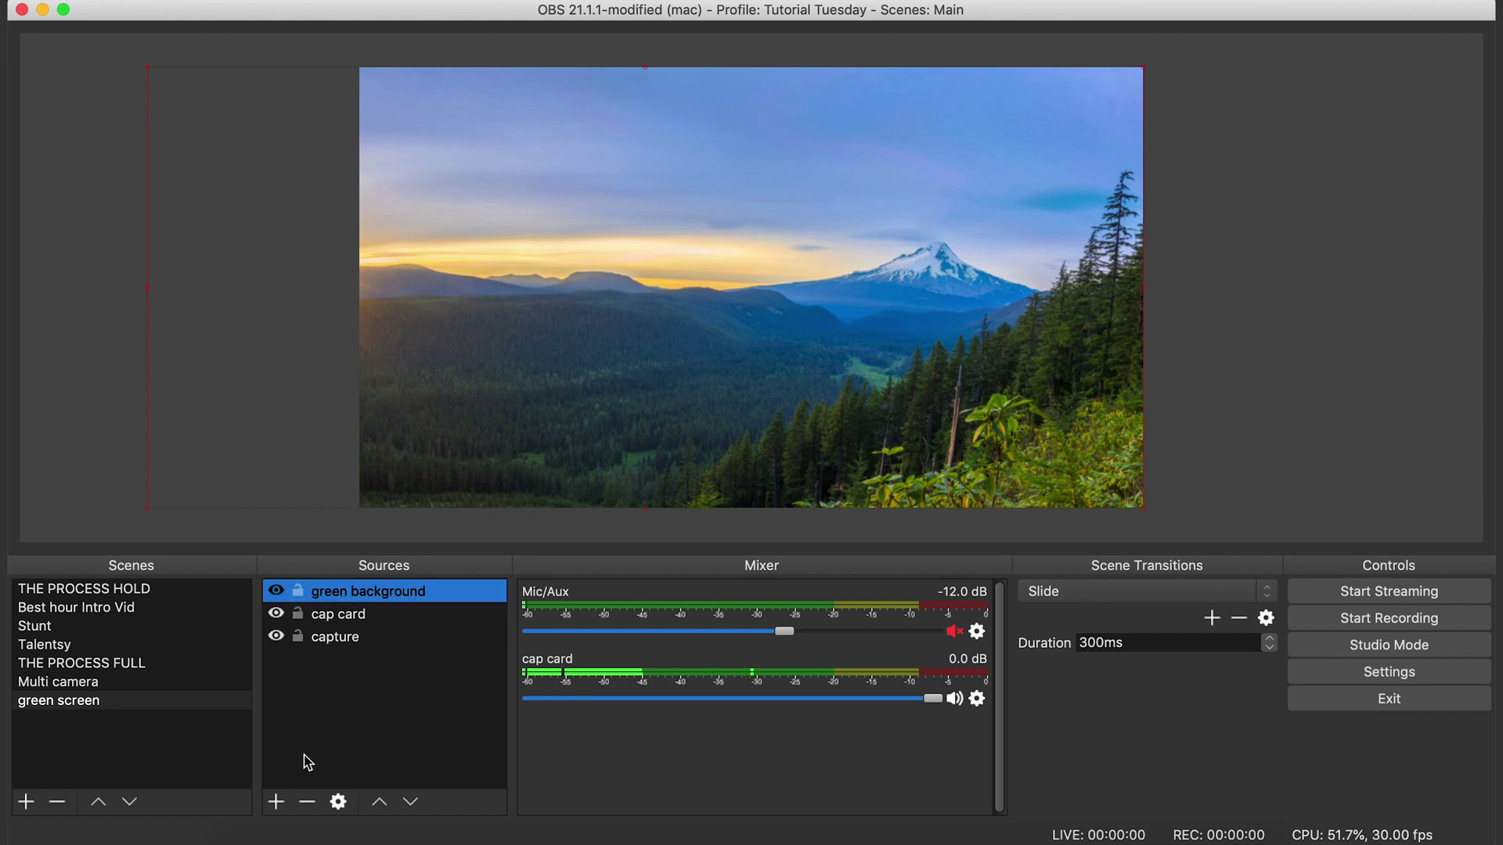
left_click(408, 806)
left_click(408, 806)
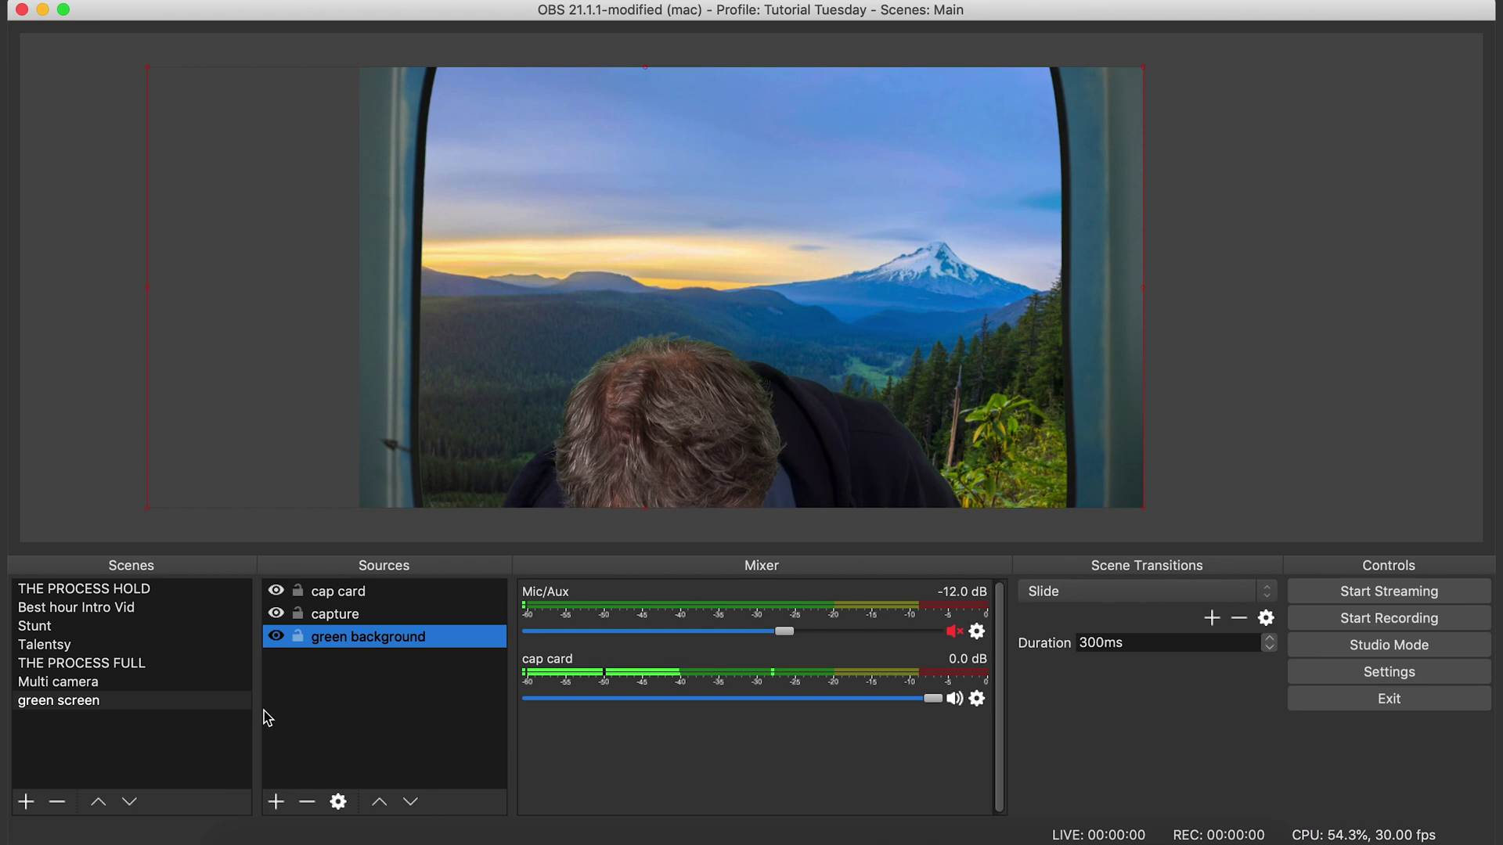
Step: Add a Crop/Pad effect filter with the default name to the capture source
left_click(362, 618)
right_click(366, 621)
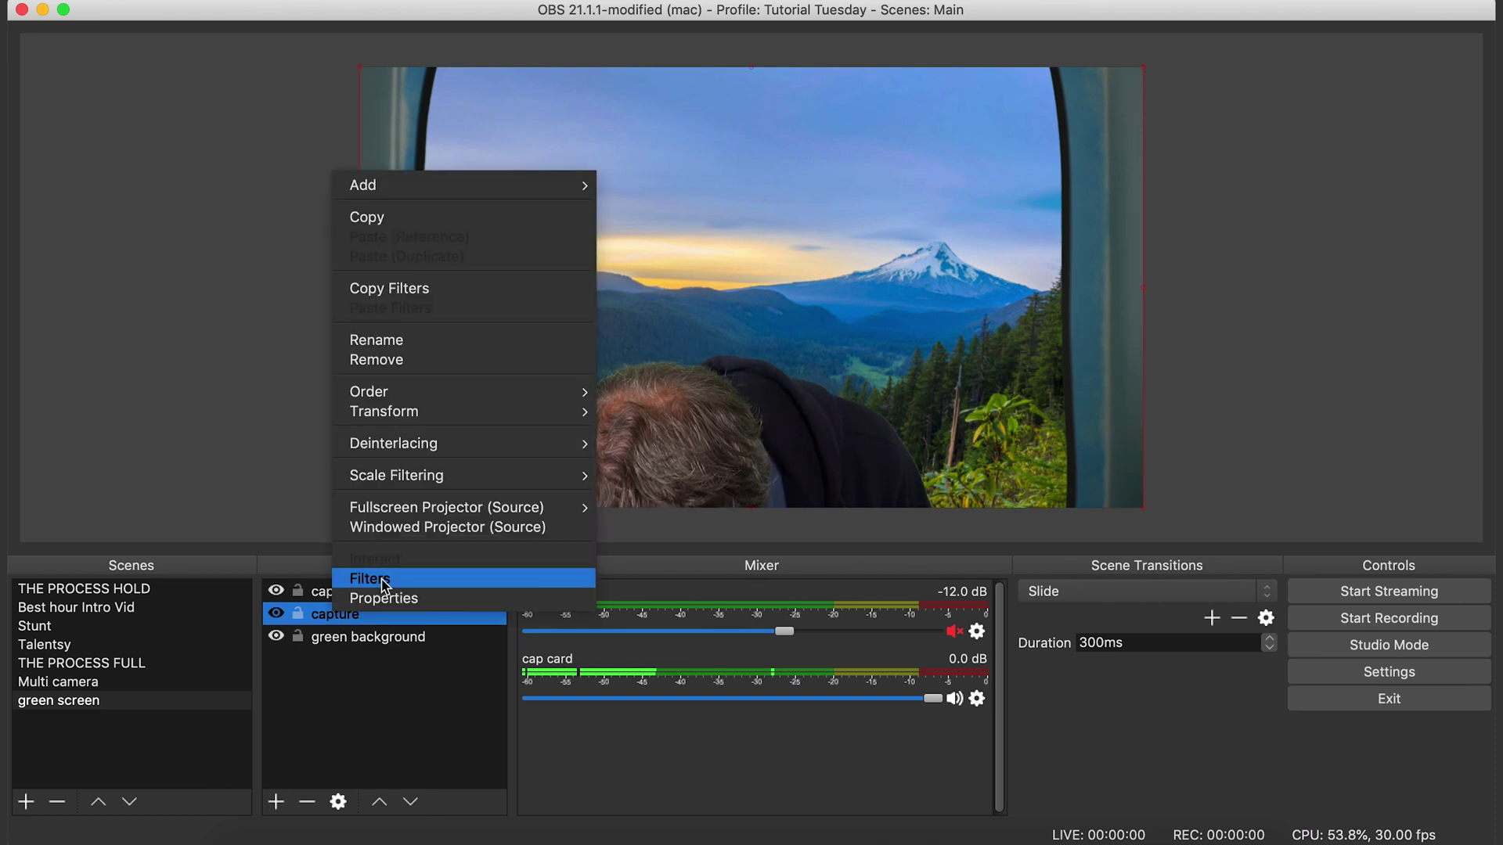
left_click(369, 579)
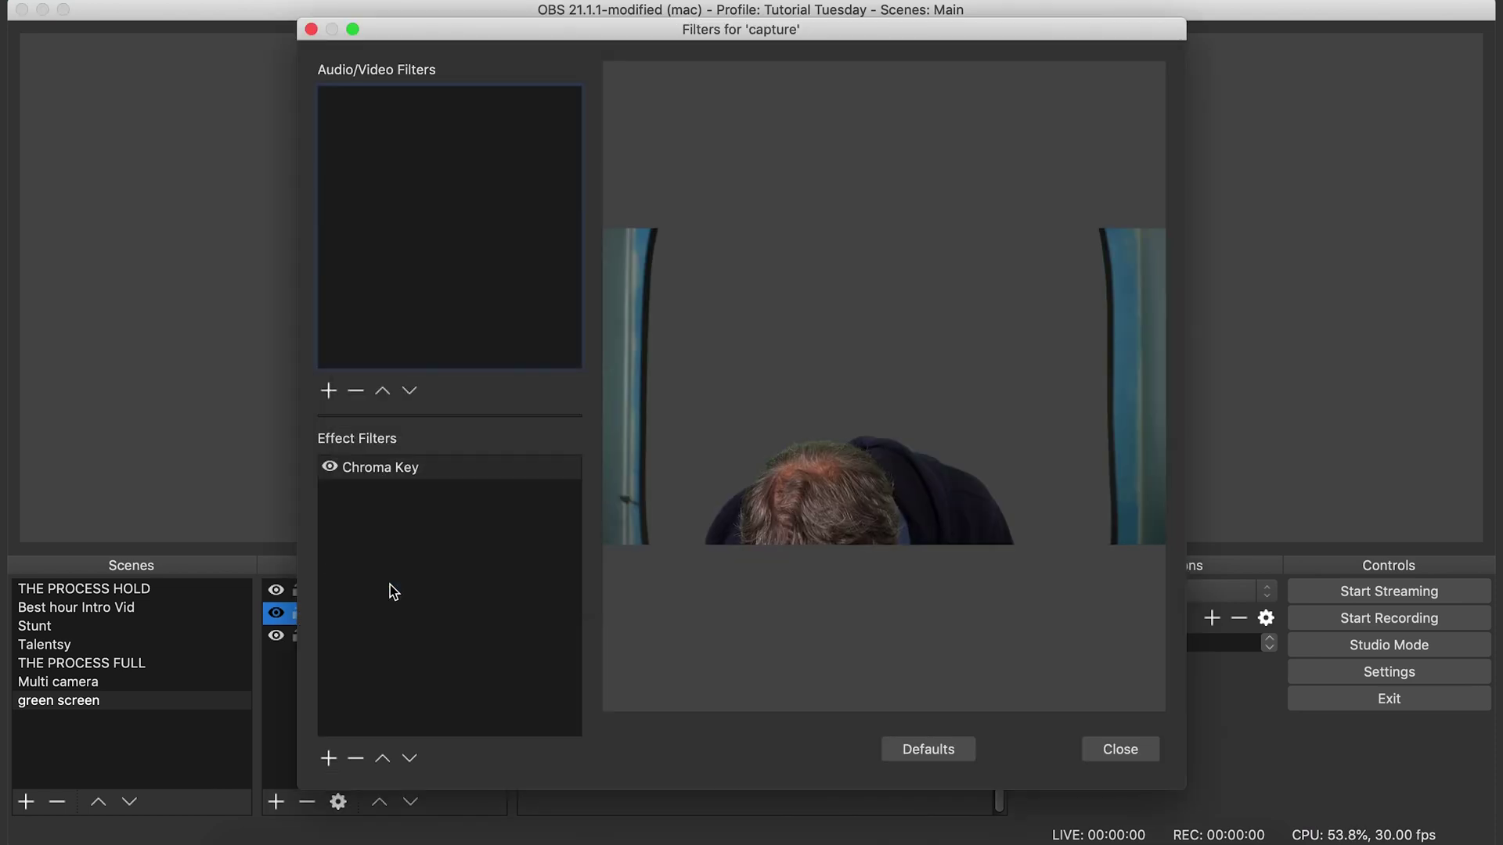
left_click(330, 758)
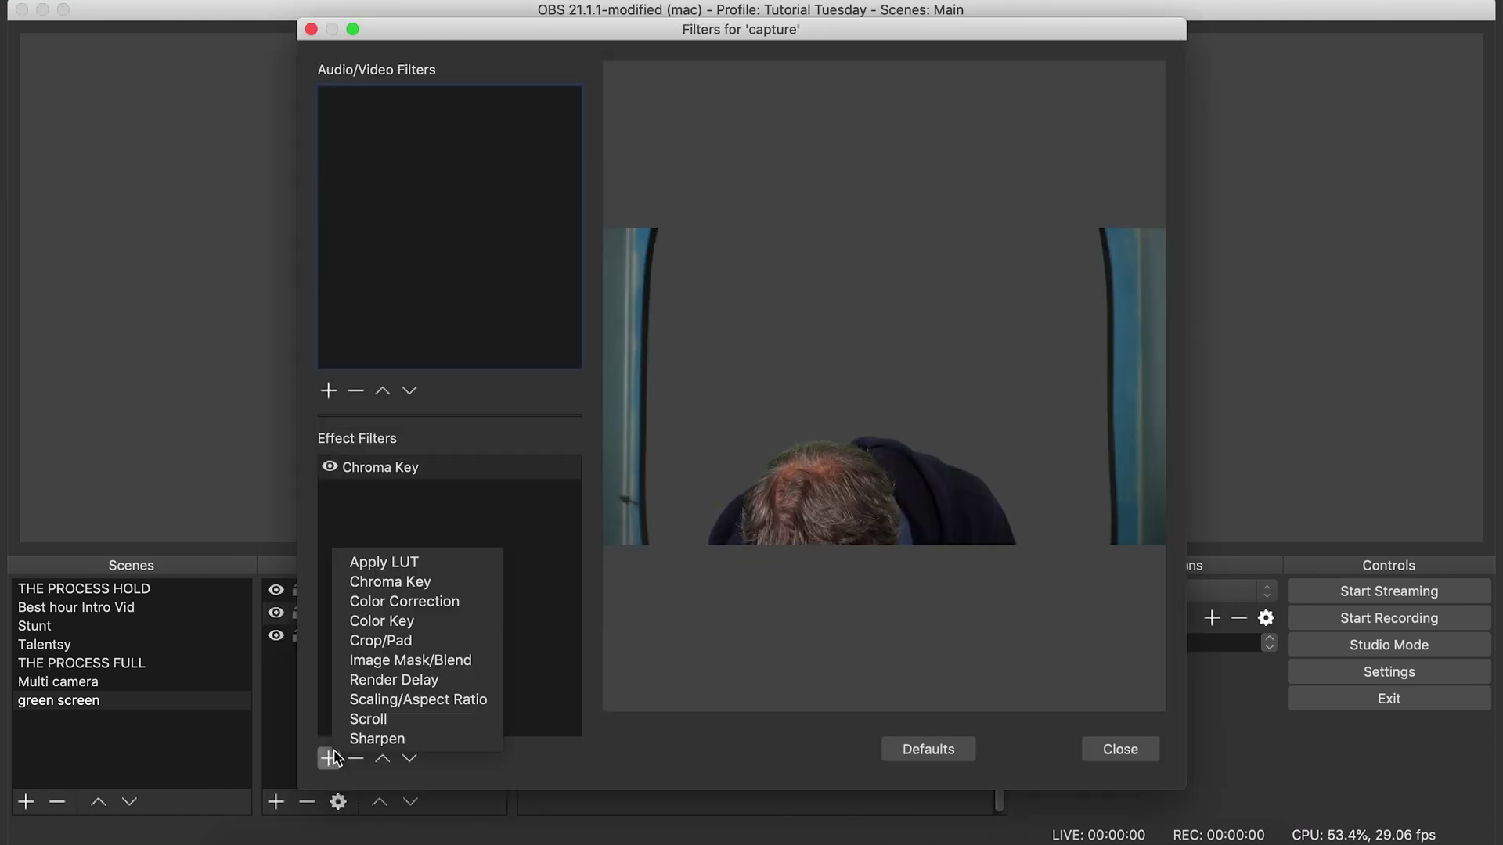
left_click(420, 640)
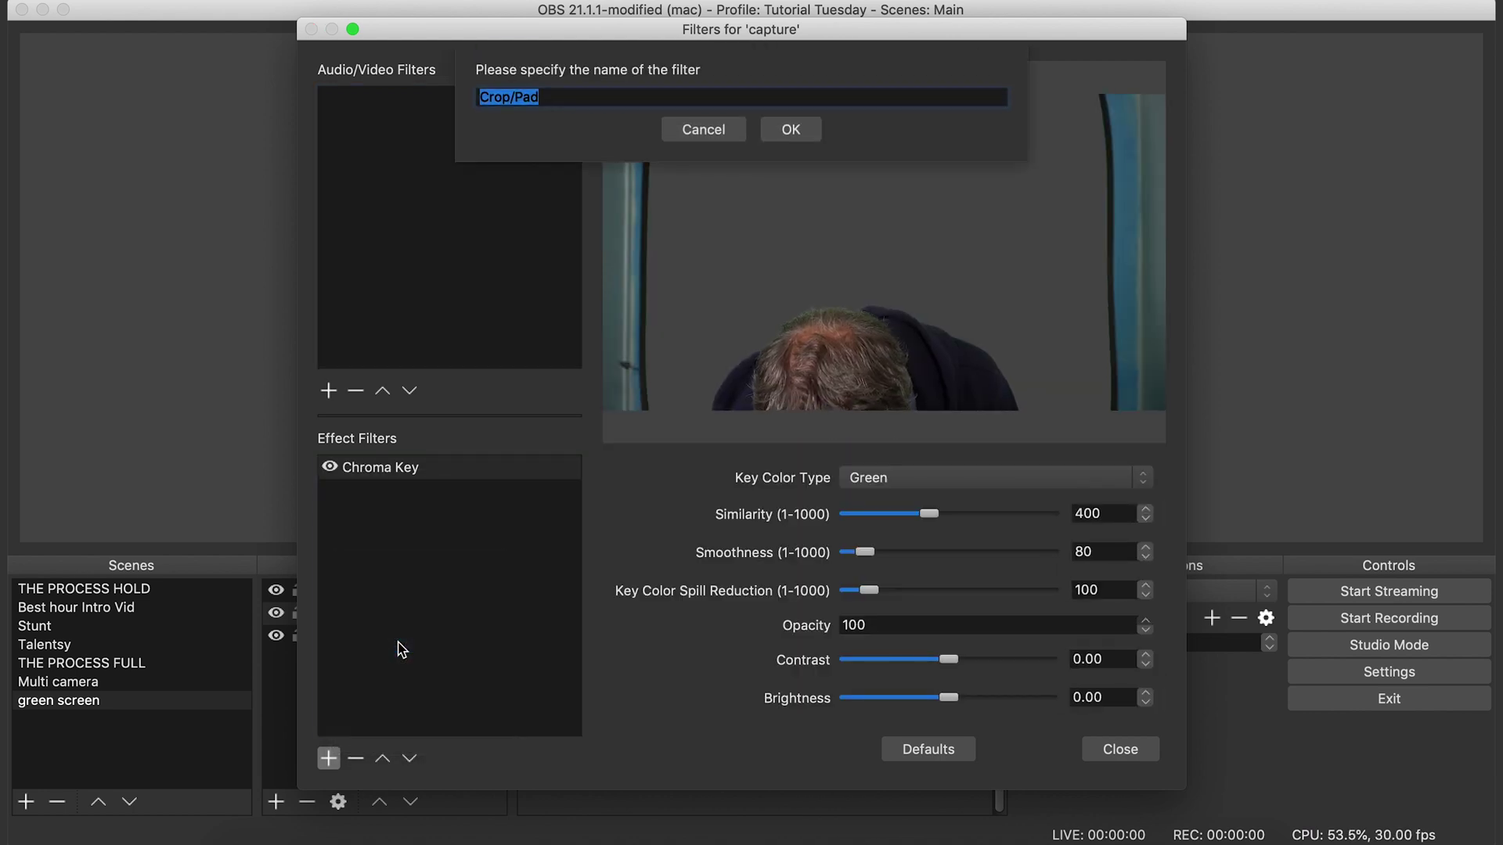
left_click(789, 131)
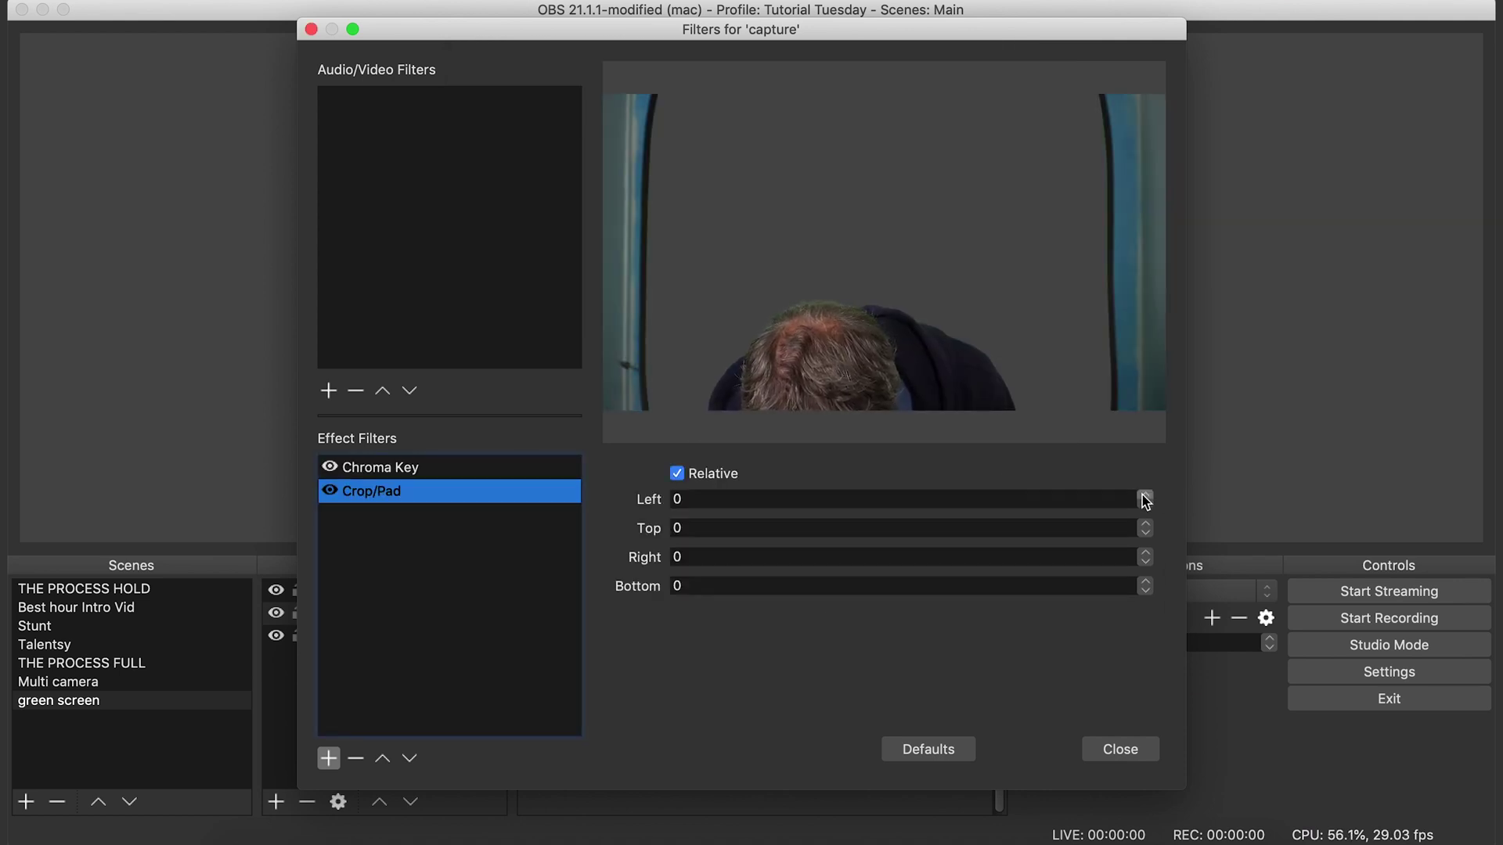
Step: Set the Crop/Pad filter to Left 174, Top 67 and Right 220 to cut off the green screen's edges
left_click_drag(1144, 498, 1144, 499)
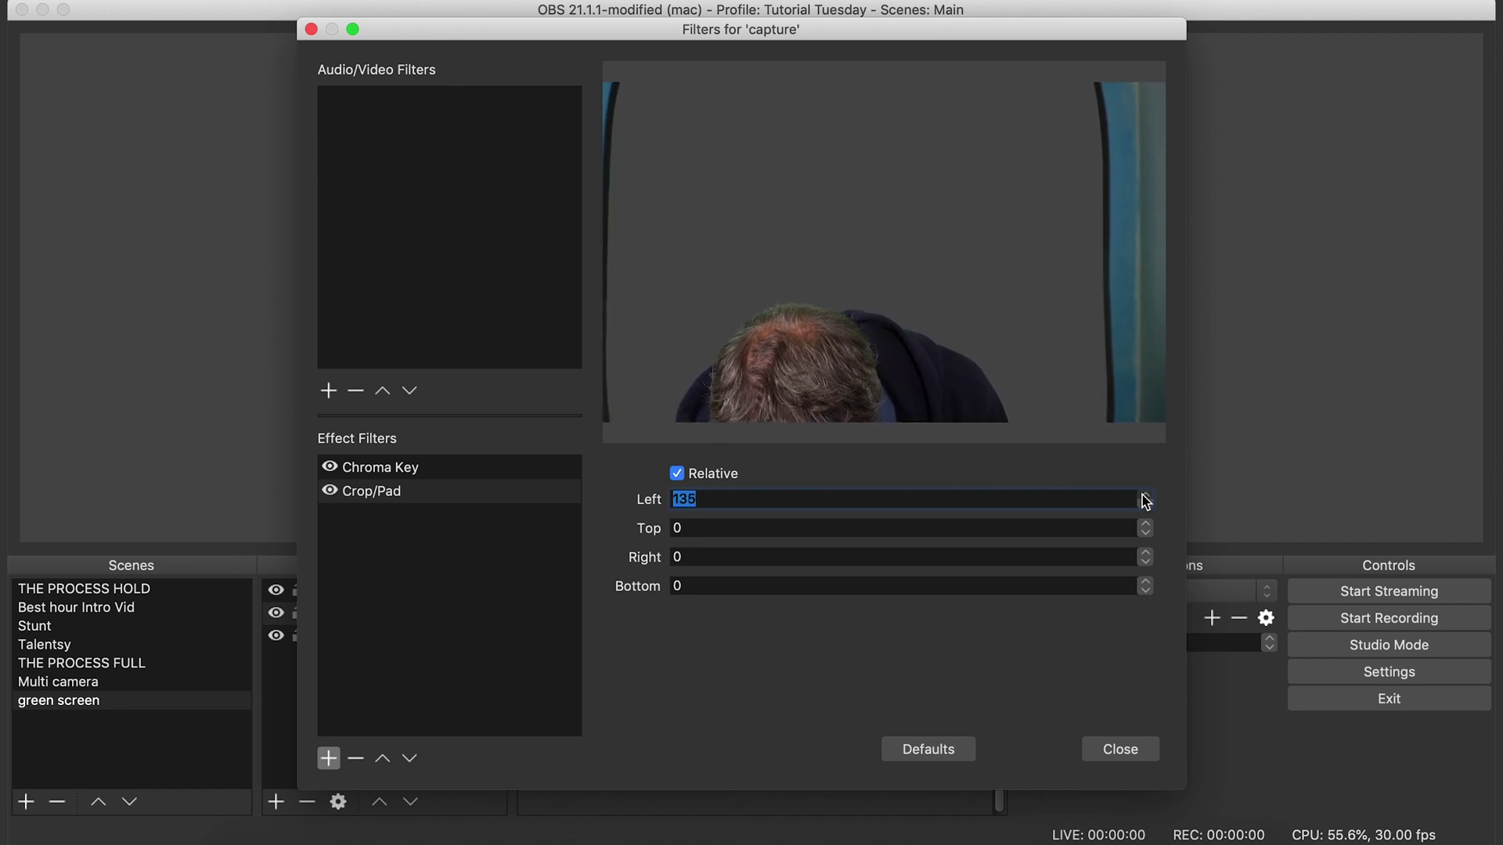
left_click_drag(1146, 551, 1146, 553)
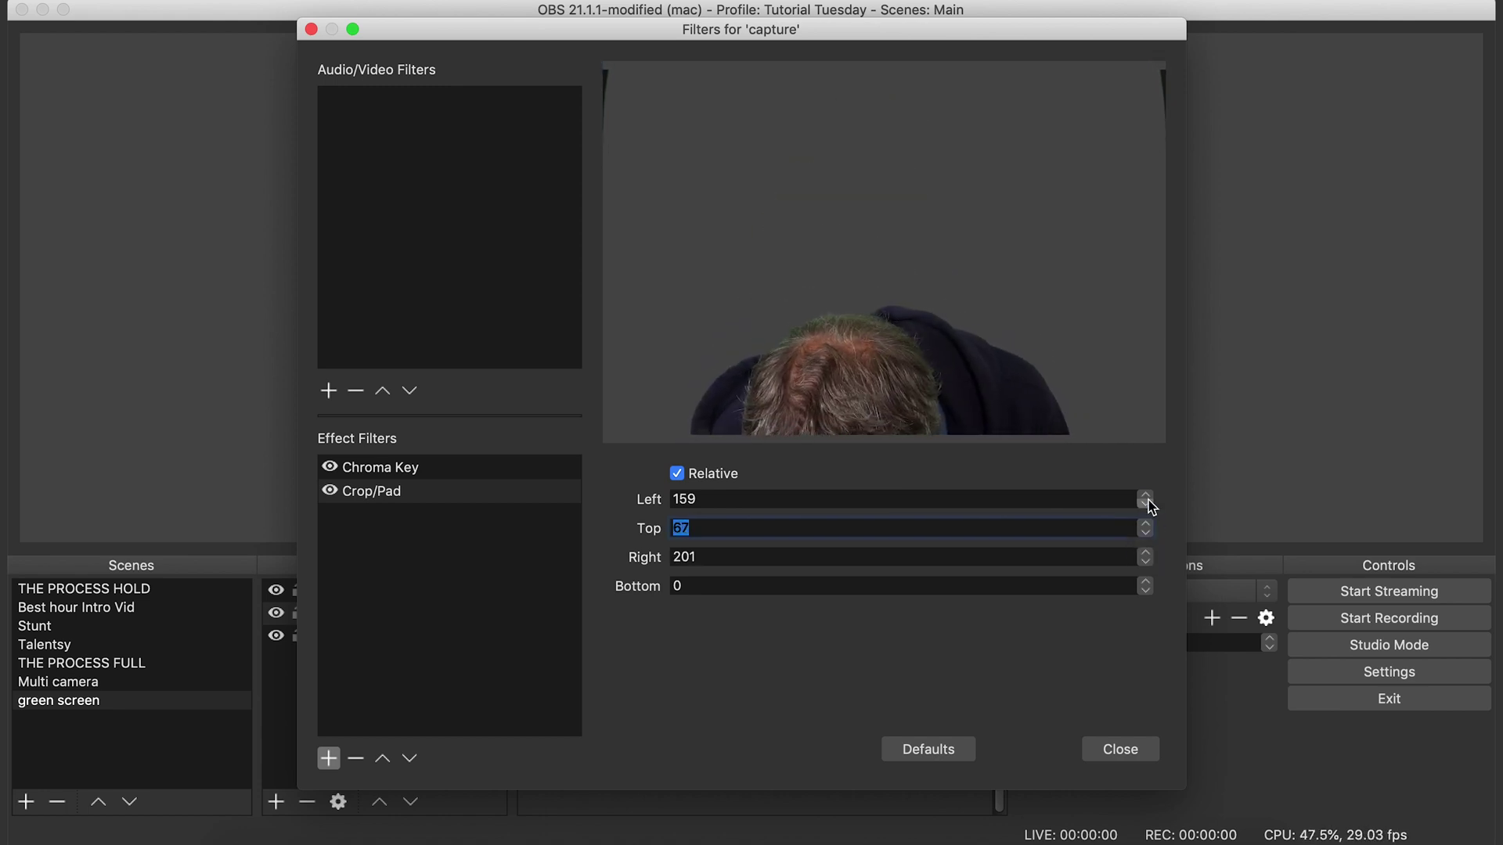
left_click_drag(1145, 494, 1145, 495)
left_click(1145, 551)
left_click_drag(1145, 553, 1145, 553)
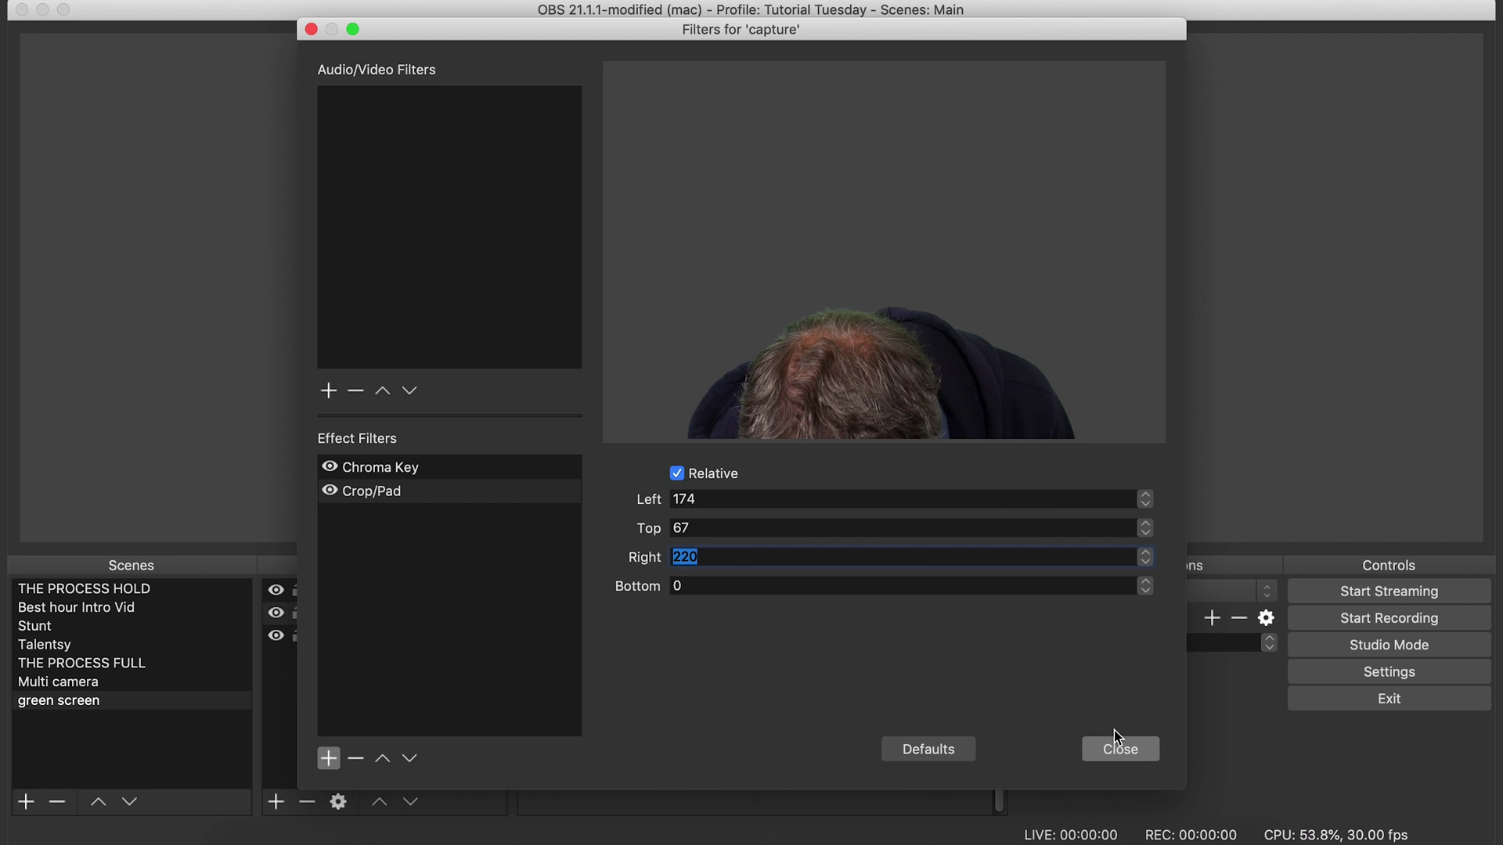
Step: Close the filters, enlarge the cropped capture source to the full canvas width, and shift it slightly right over the green background image
left_click(1109, 752)
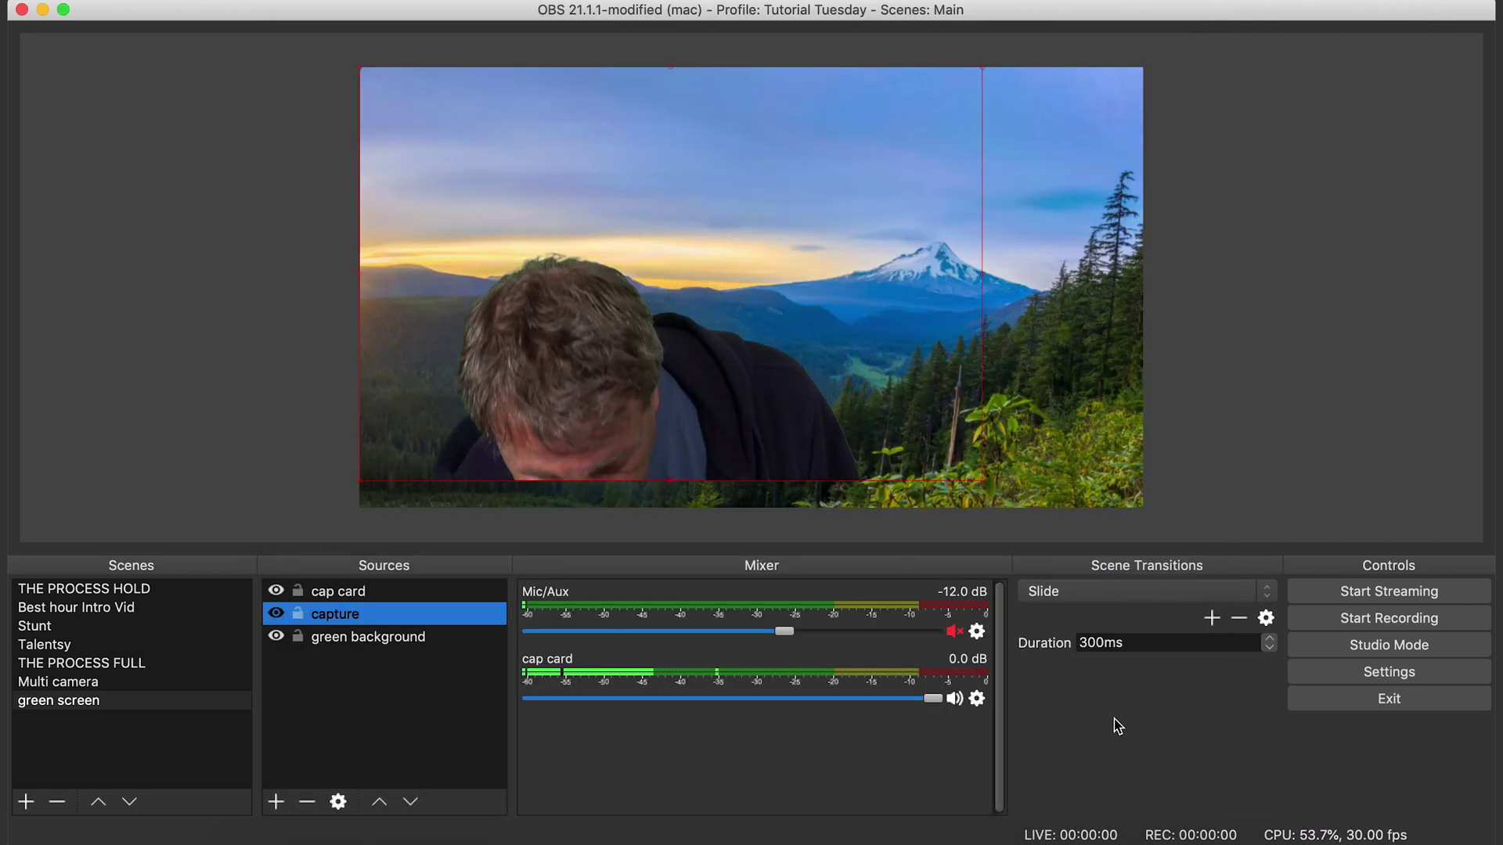
left_click(595, 233)
left_click(984, 491)
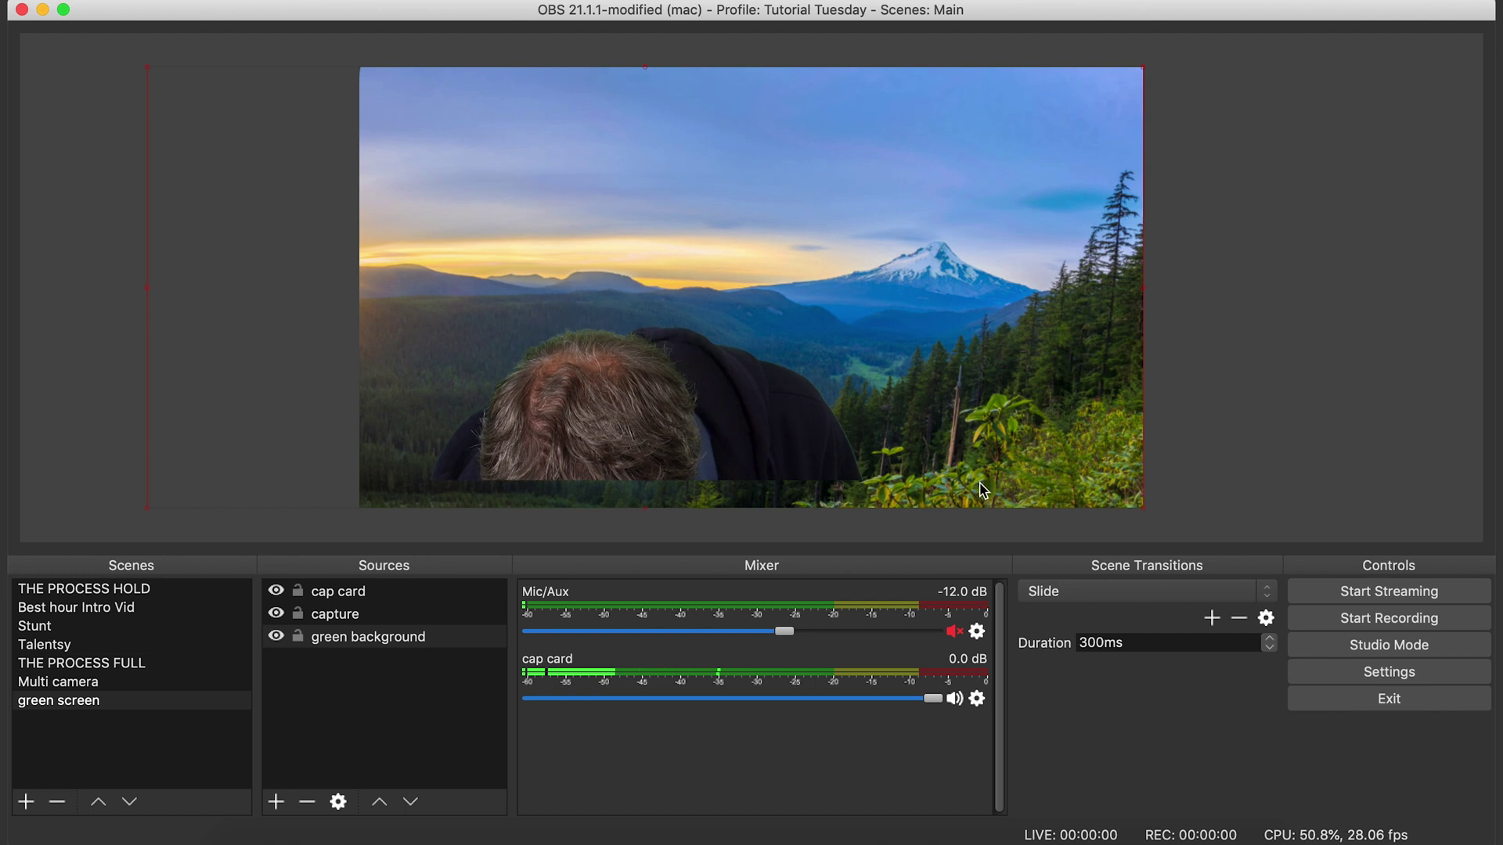
left_click(386, 634)
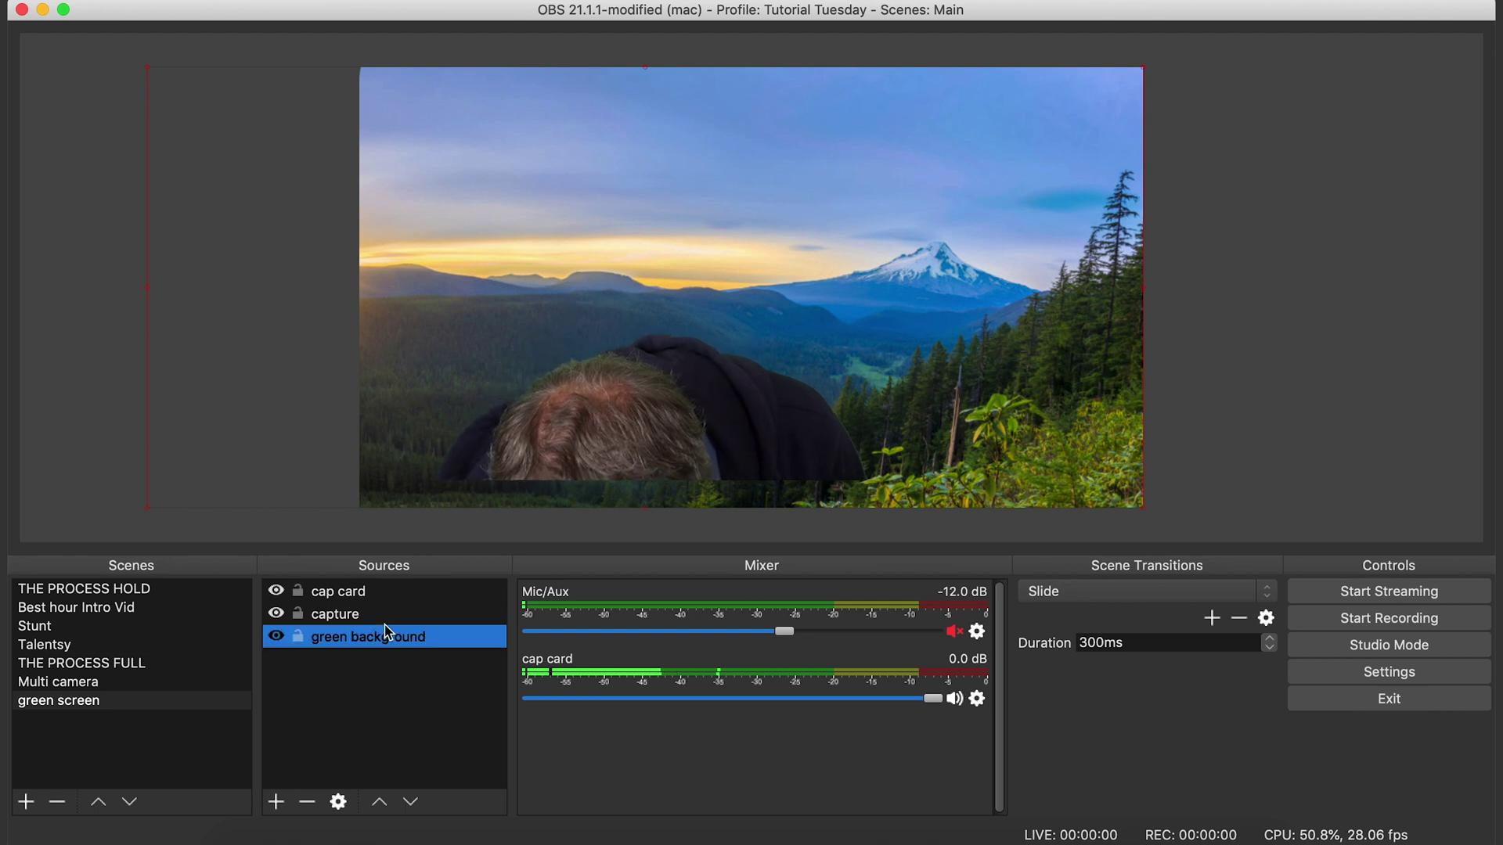
left_click(383, 613)
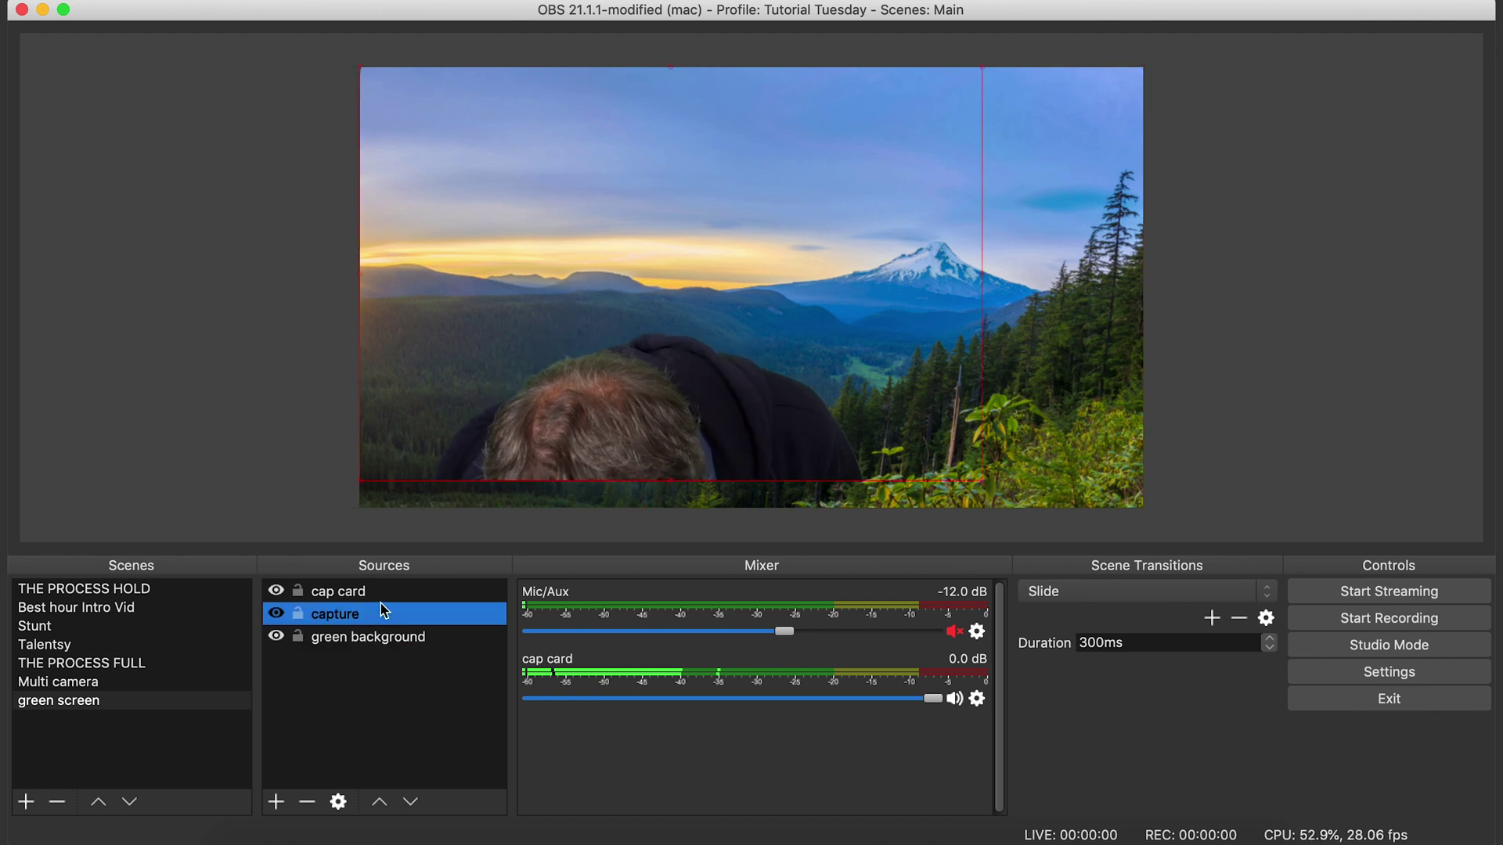
left_click(984, 486)
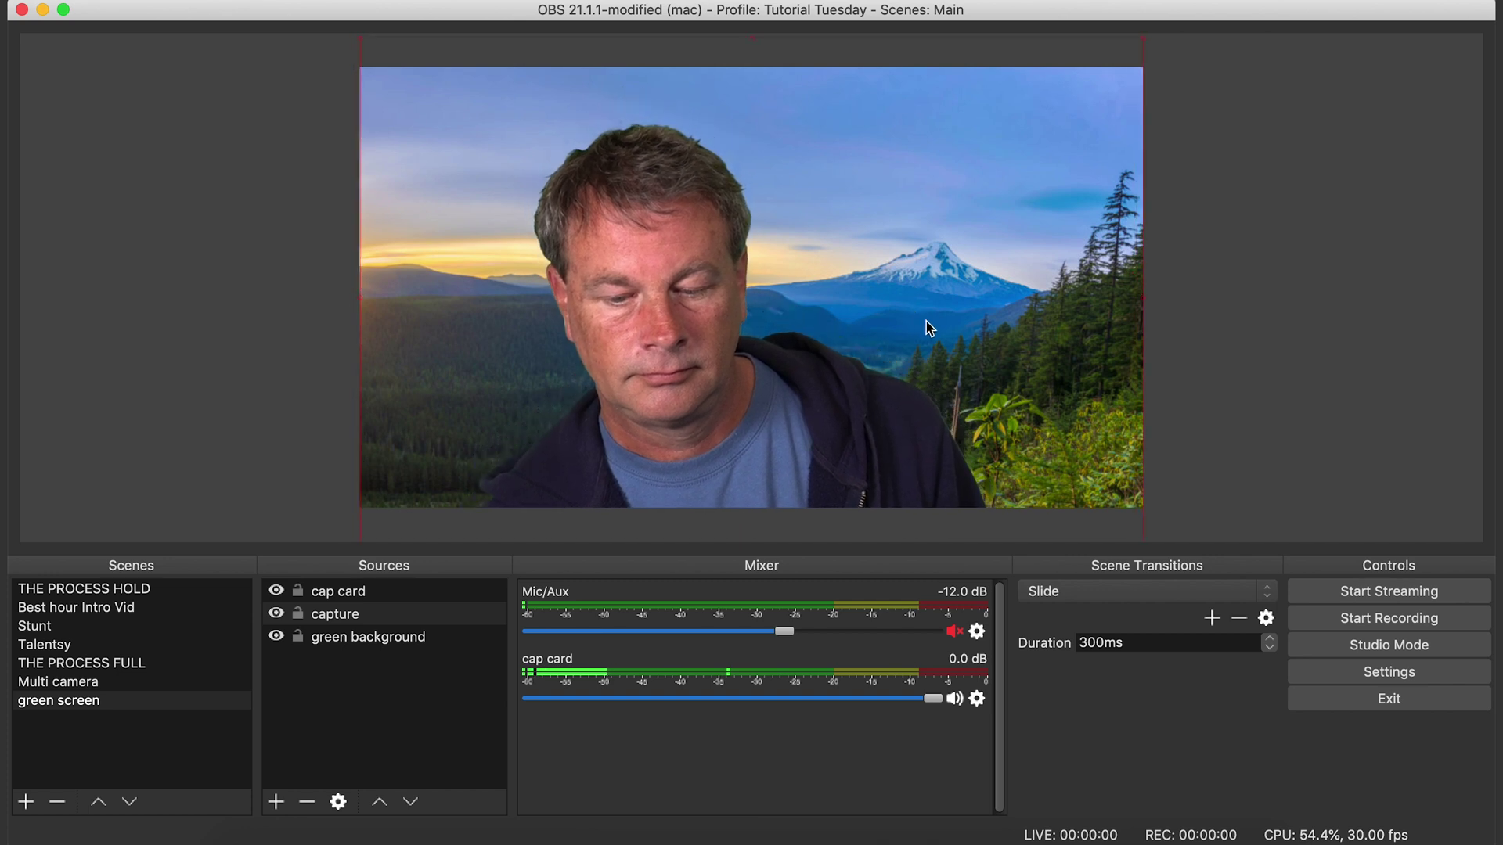
left_click_drag(926, 321, 953, 321)
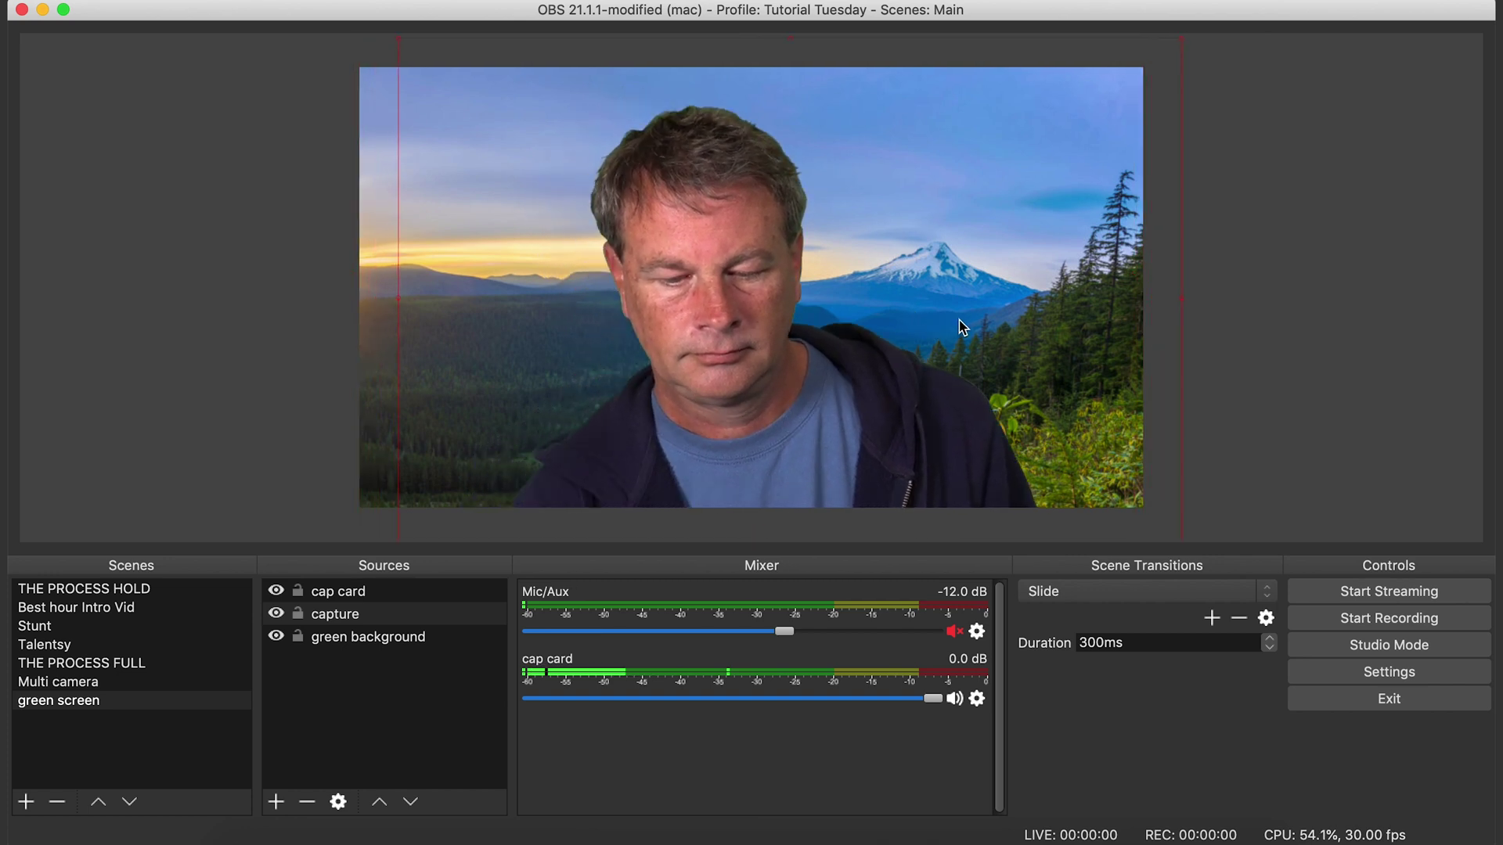